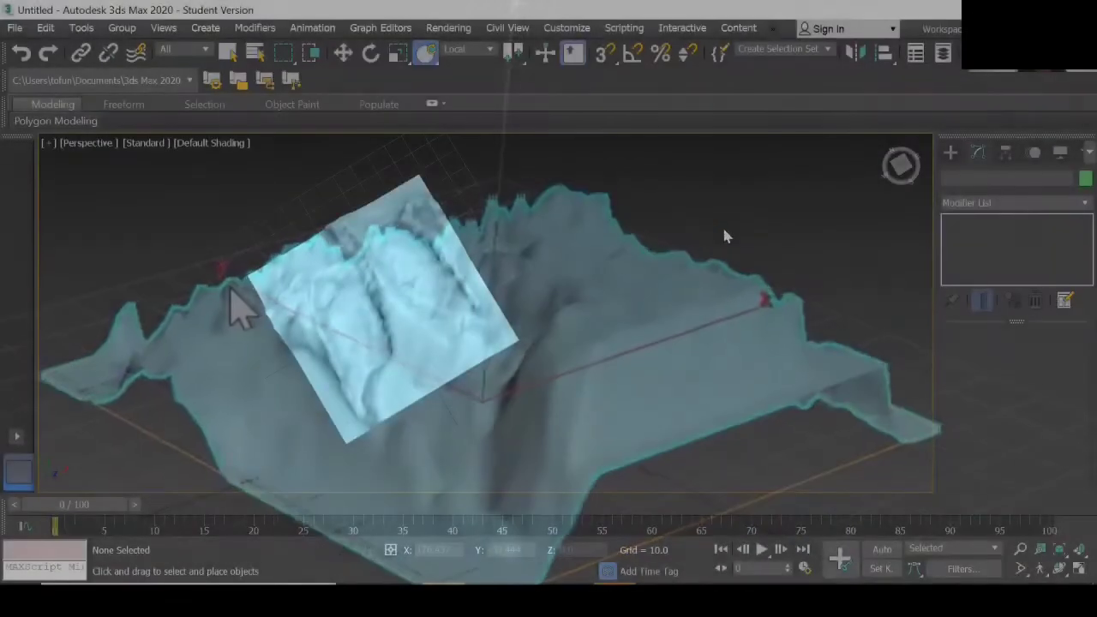
# Open the Slate Material Editor with M, then close it again
pyautogui.press('m')
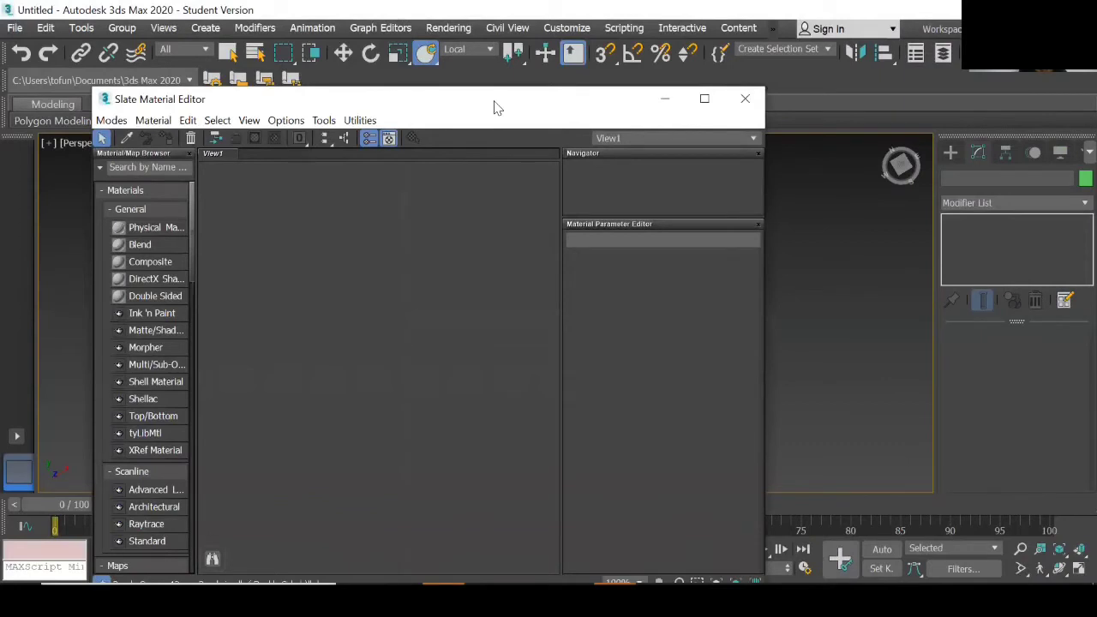
pyautogui.click(759, 96)
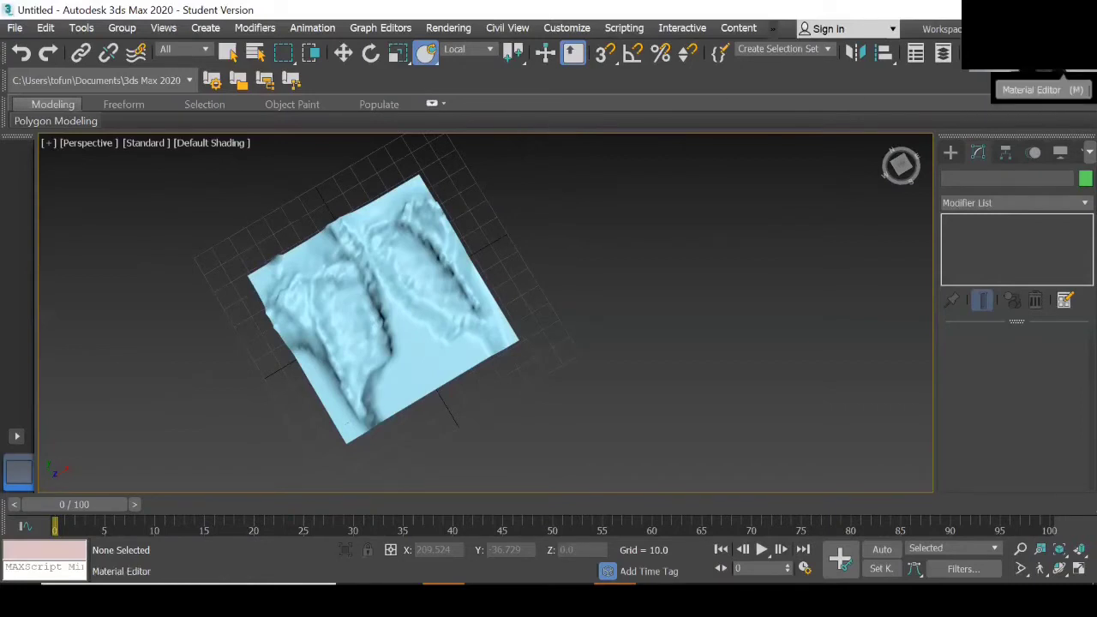
# Reopen the Slate Material Editor and drag a Bitmap from Maps > General into View1
pyautogui.press('m')
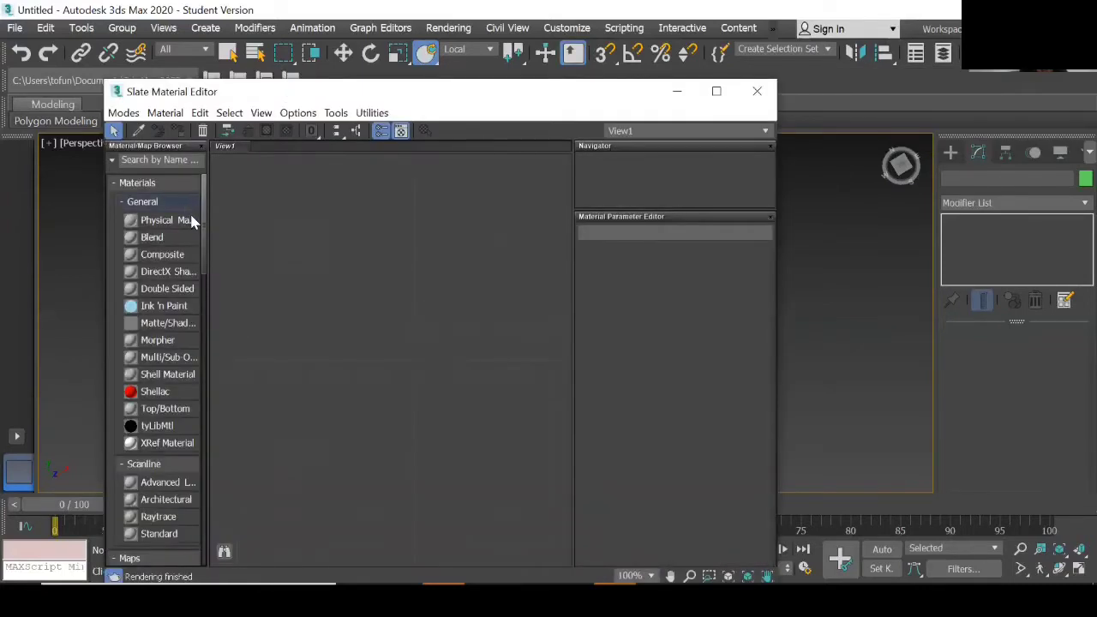
pyautogui.moveTo(201, 217); pyautogui.dragTo(212, 308)
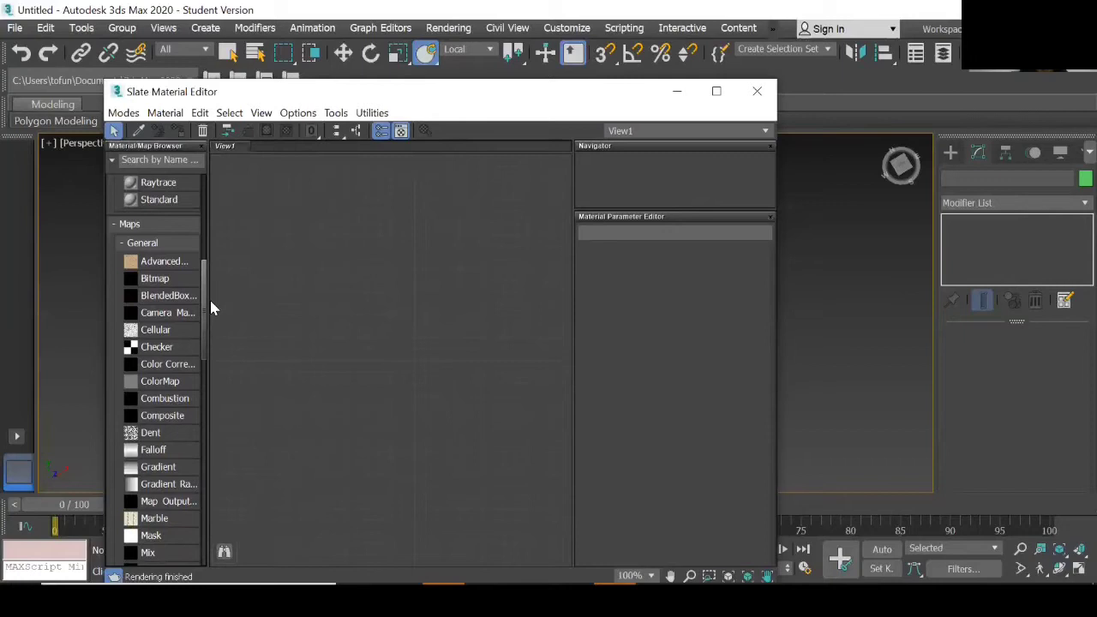
pyautogui.moveTo(154, 281); pyautogui.dragTo(369, 314)
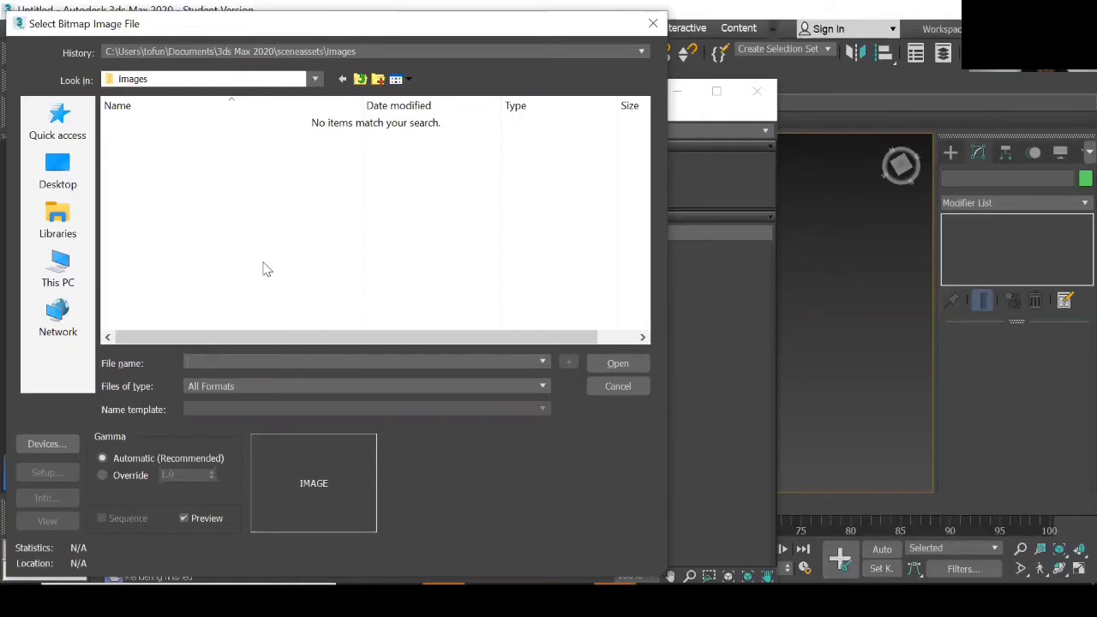
# Load 324949_1_En_12_Fig1_HTML.jpg from the Desktop into Bitmap Map #1
pyautogui.click(59, 156)
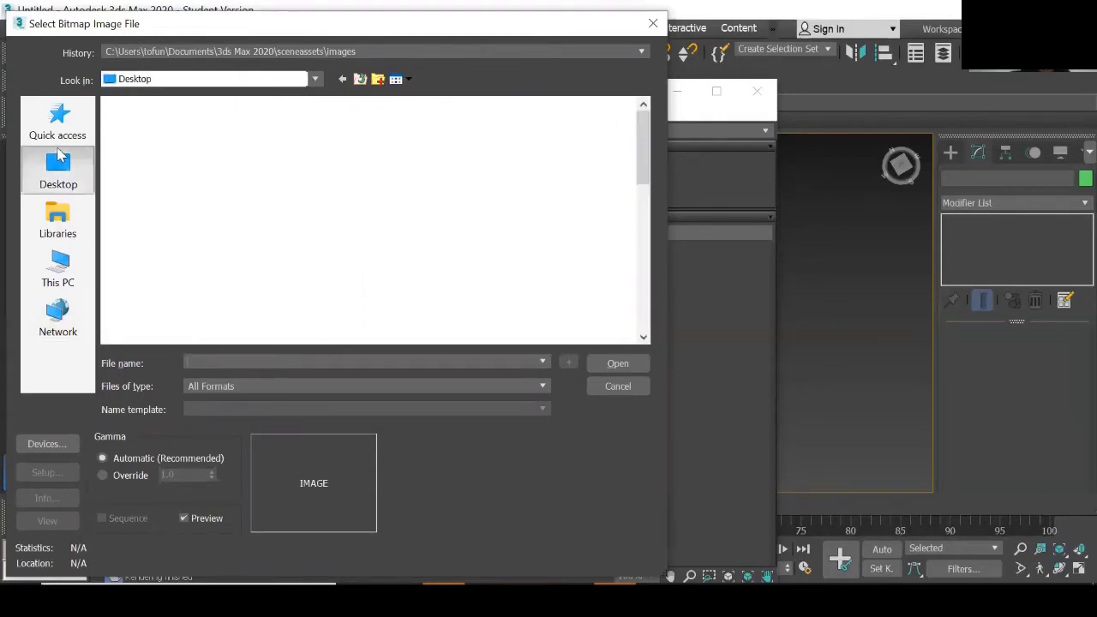
pyautogui.click(196, 154)
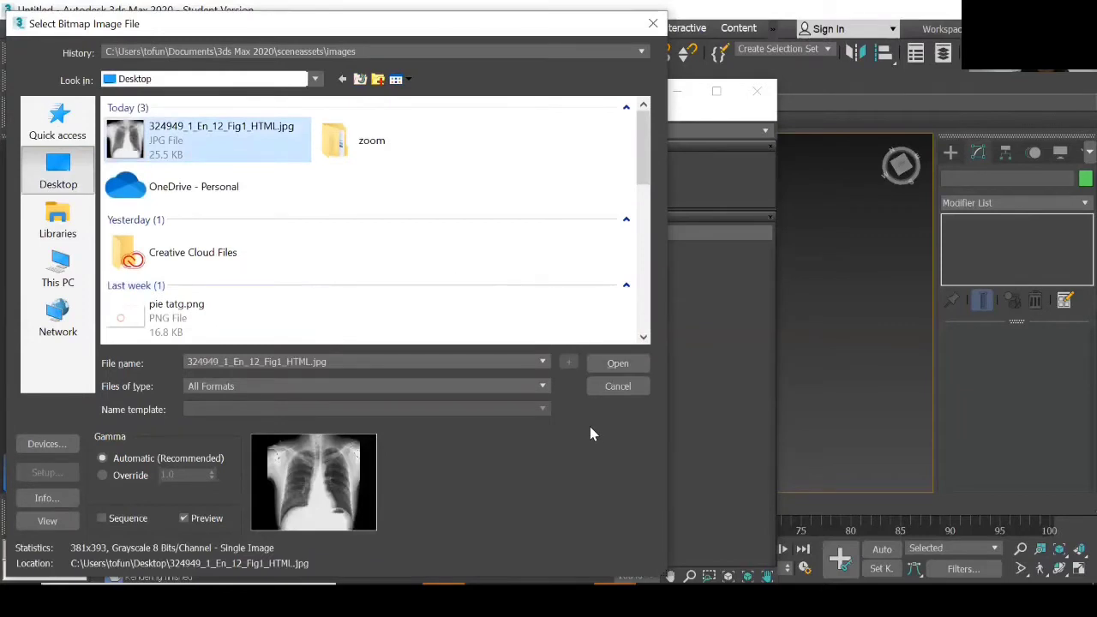
pyautogui.click(632, 362)
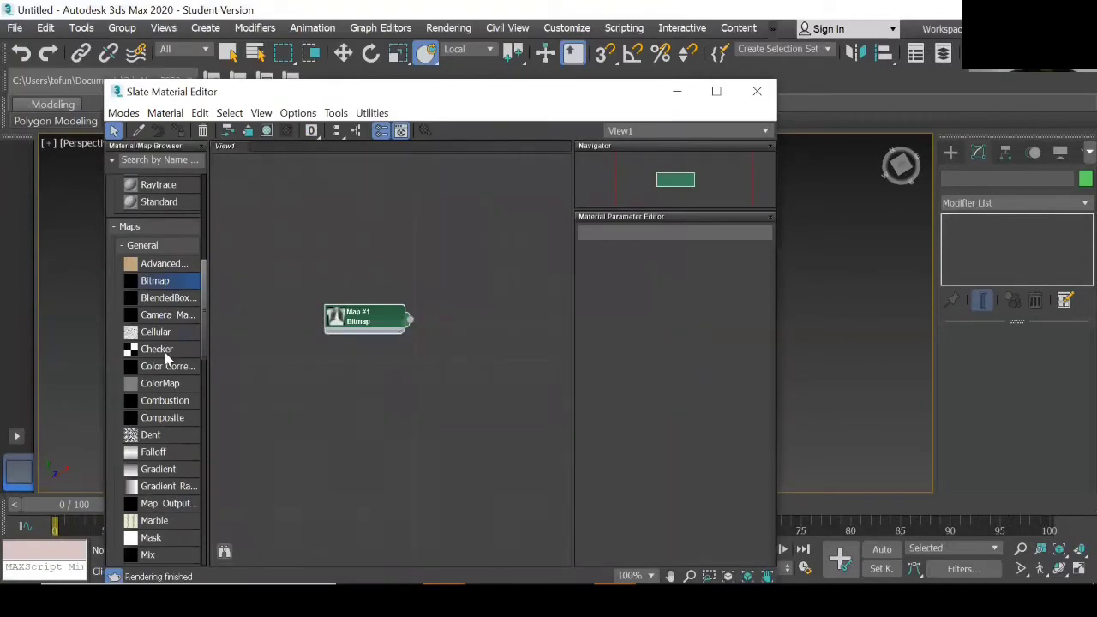
# Add a Composite map, Map #2, and wire Map #1 into its Layer 1 input
pyautogui.moveTo(172, 418); pyautogui.dragTo(386, 444)
pyautogui.moveTo(368, 405); pyautogui.dragTo(395, 401)
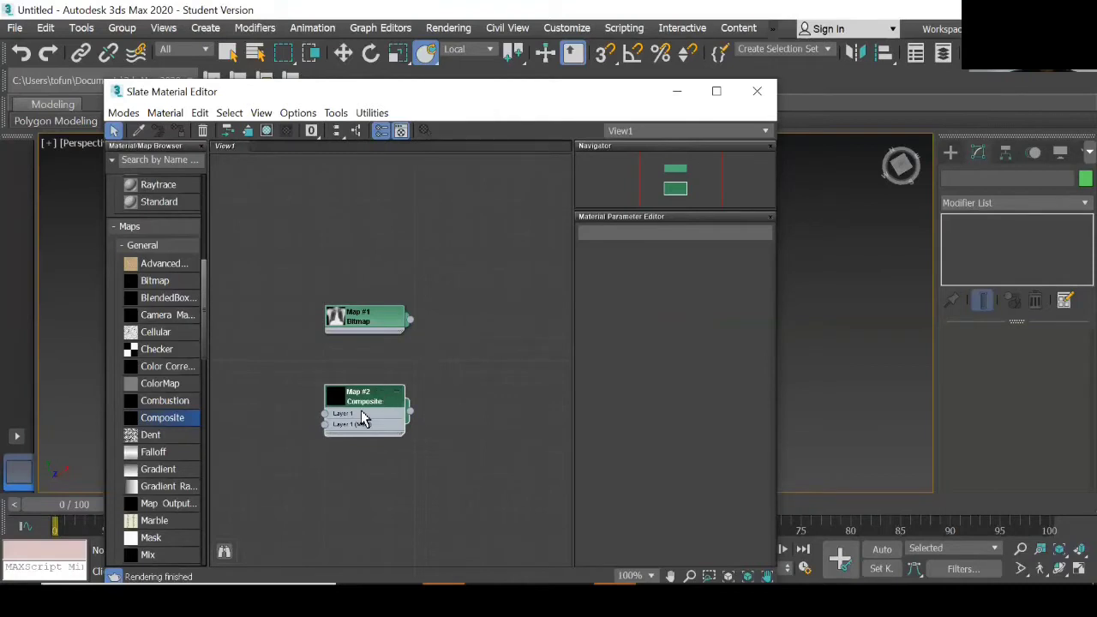
pyautogui.moveTo(362, 410); pyautogui.dragTo(492, 361)
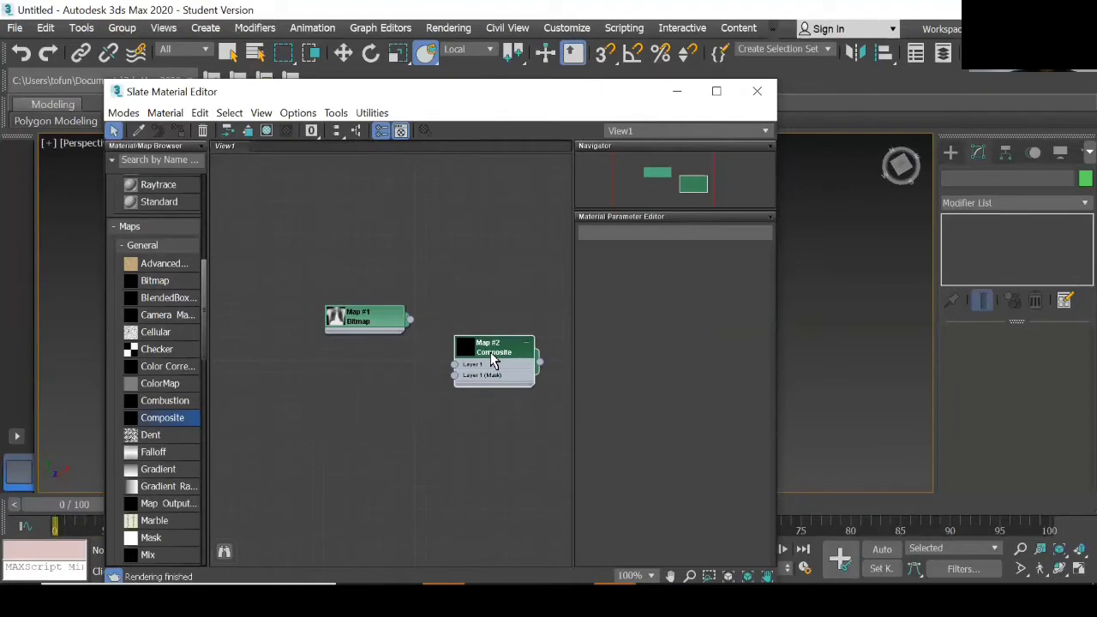
pyautogui.moveTo(492, 361); pyautogui.dragTo(488, 364)
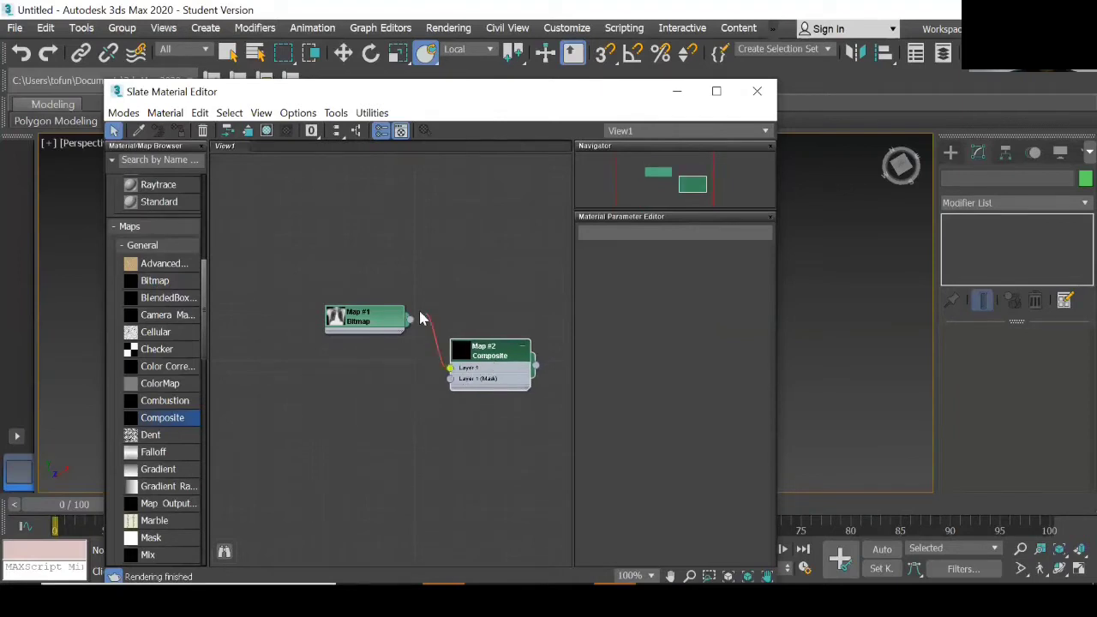
pyautogui.moveTo(420, 319); pyautogui.dragTo(410, 321)
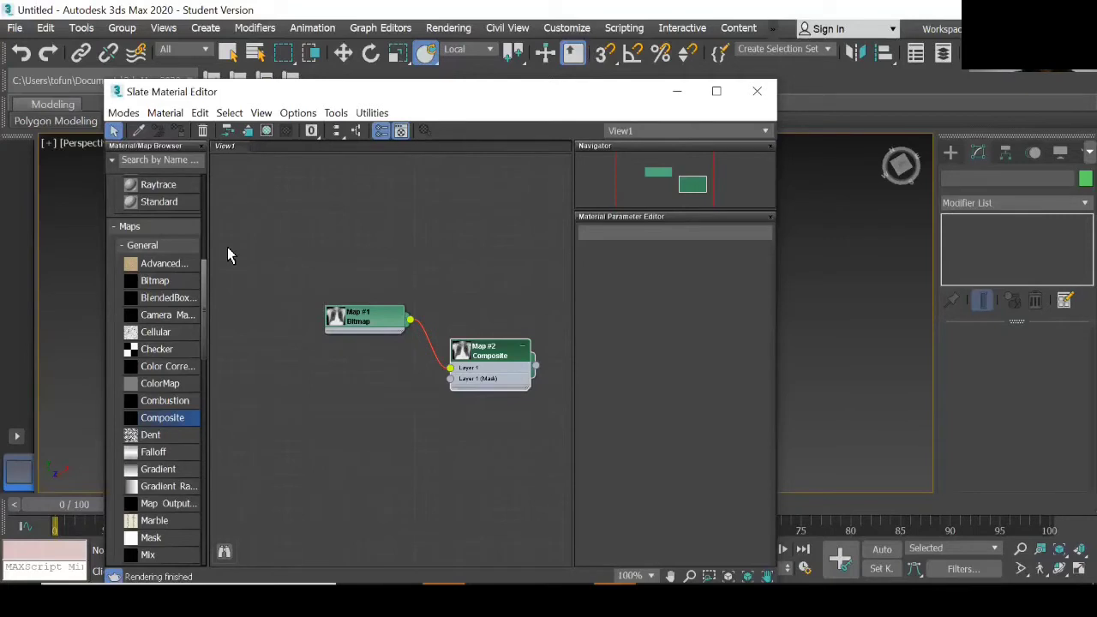
# Expand Map #1 to show its preview and drag a second Bitmap into View1
pyautogui.doubleClick(338, 321)
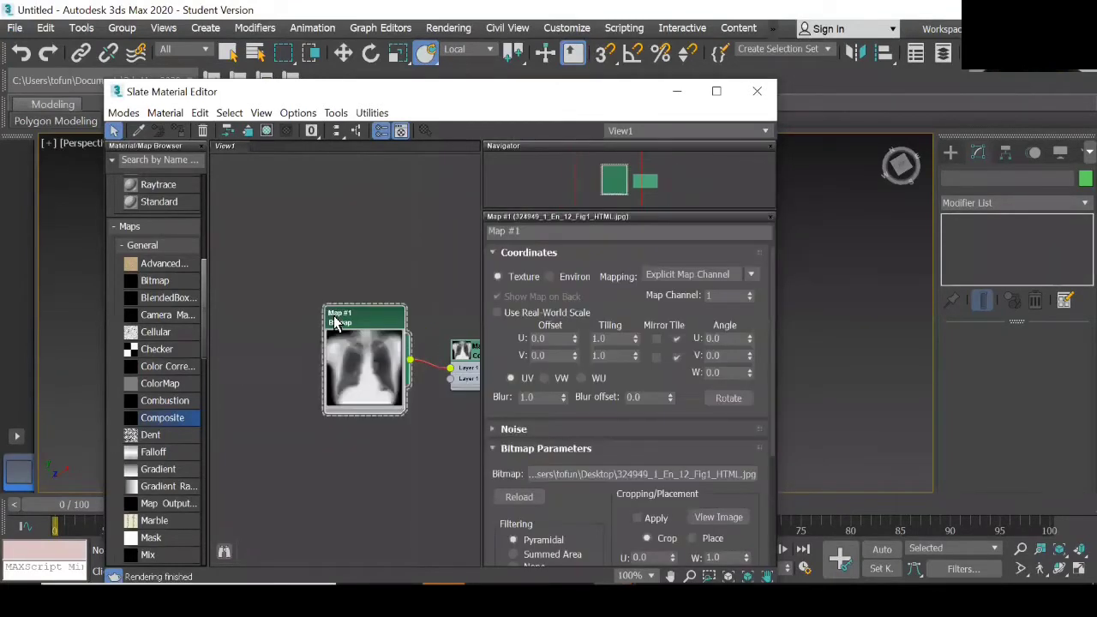
pyautogui.click(167, 285)
pyautogui.moveTo(169, 292); pyautogui.dragTo(355, 240)
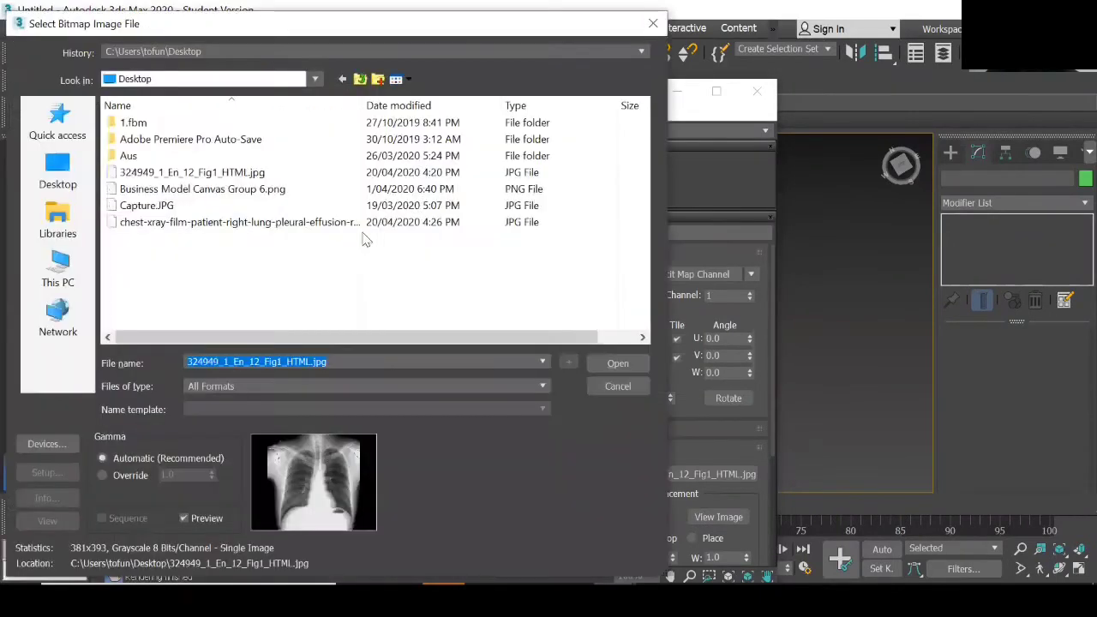
# Choose the chest-xray-film JPG on the Desktop for the new Bitmap Map #3 and settle its node
pyautogui.click(214, 267)
pyautogui.scroll(-1, 214, 266)
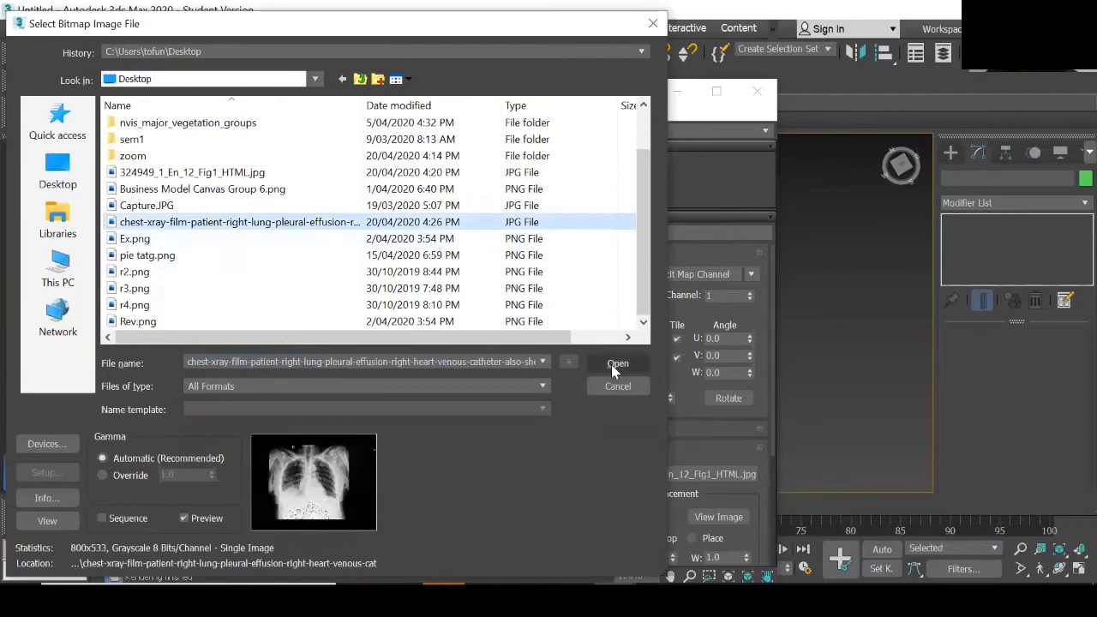
pyautogui.press('Return')
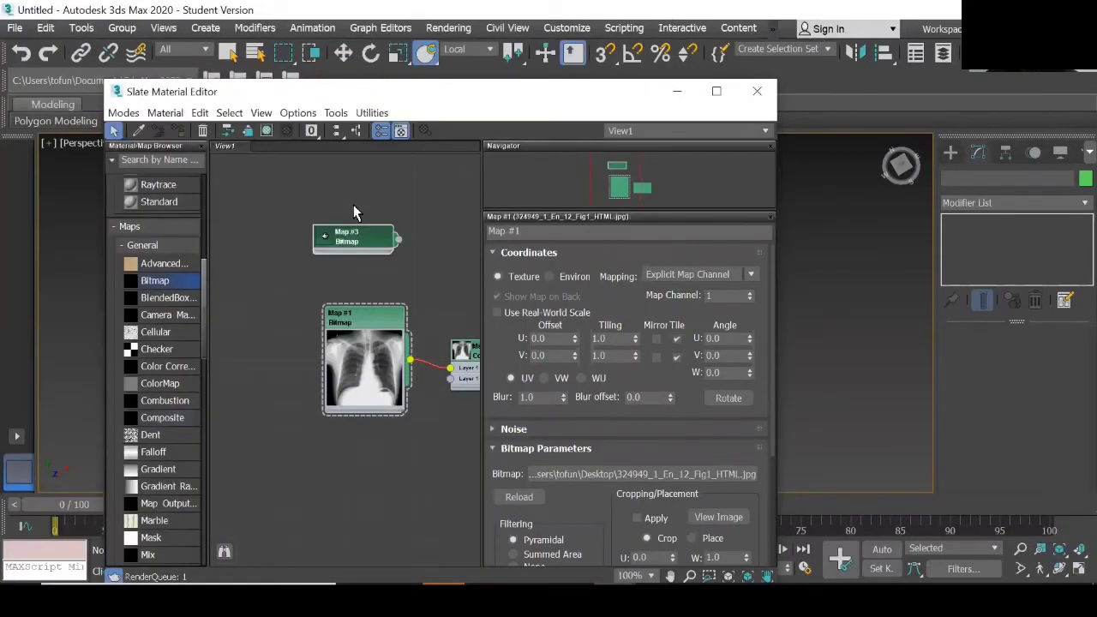
pyautogui.moveTo(356, 221); pyautogui.dragTo(362, 220)
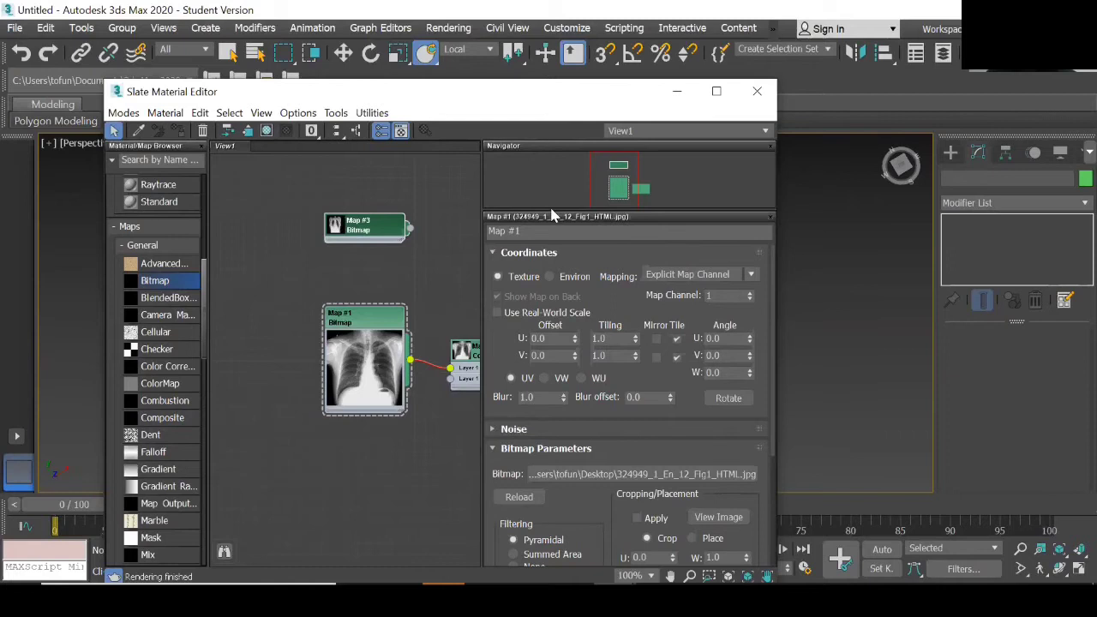
# Move Map #3 below Map #1 and wire it into the Composite's Layer 1 (Mask) input
pyautogui.moveTo(399, 236); pyautogui.dragTo(400, 368)
pyautogui.moveTo(397, 461); pyautogui.dragTo(412, 449)
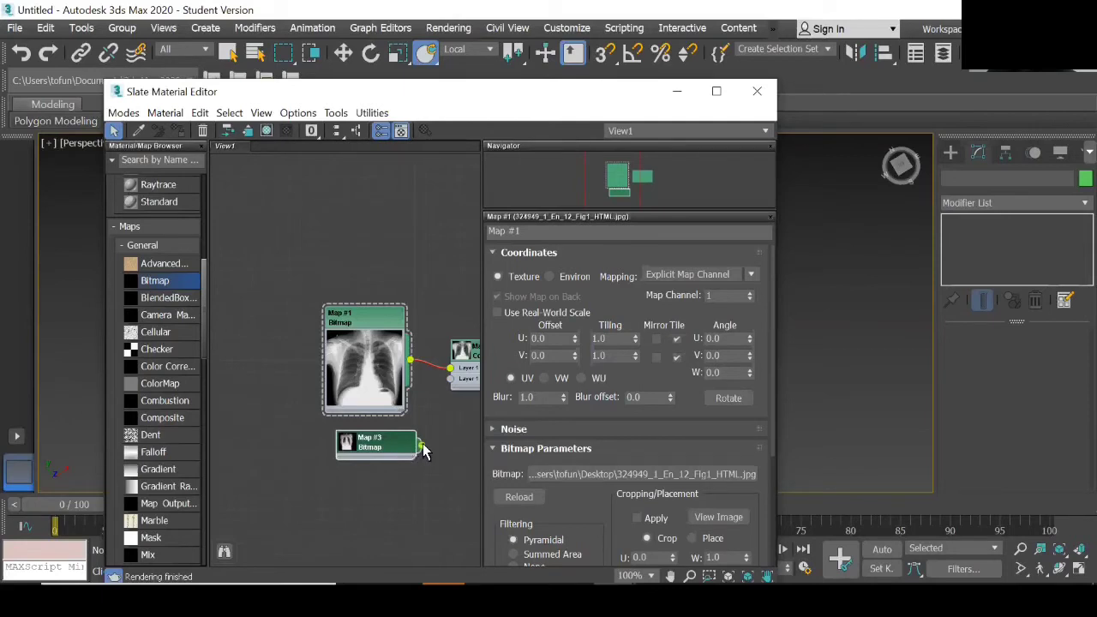
pyautogui.moveTo(420, 445); pyautogui.dragTo(449, 379)
# Expand Map #3 and Composite Map #2 to preview the X-ray and the combined result
pyautogui.scroll(-2, 407, 300)
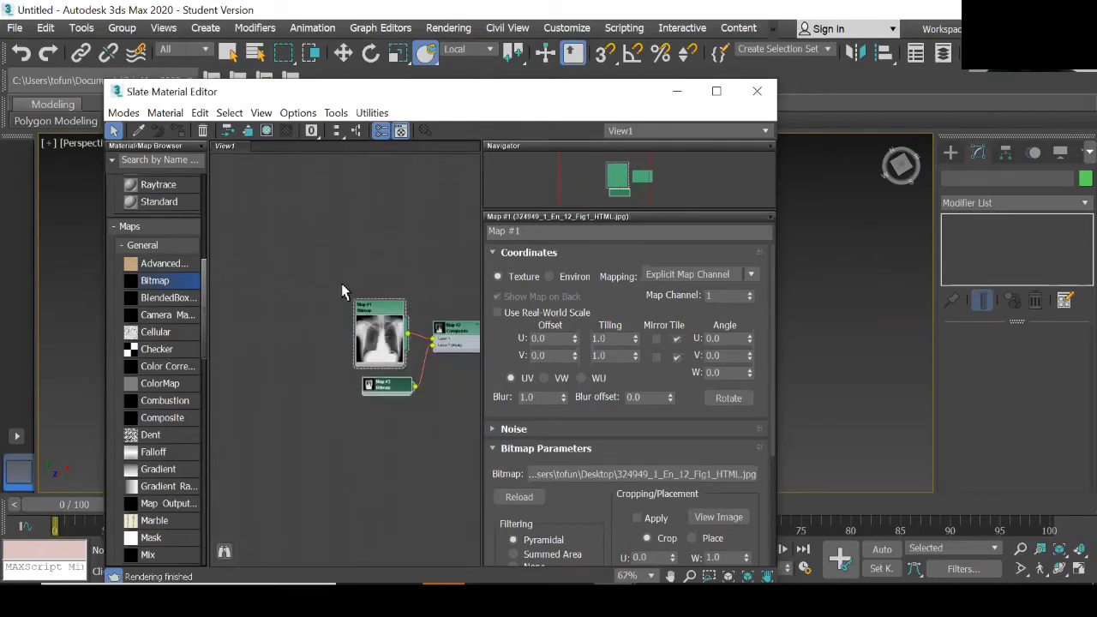
pyautogui.scroll(-1, 341, 291)
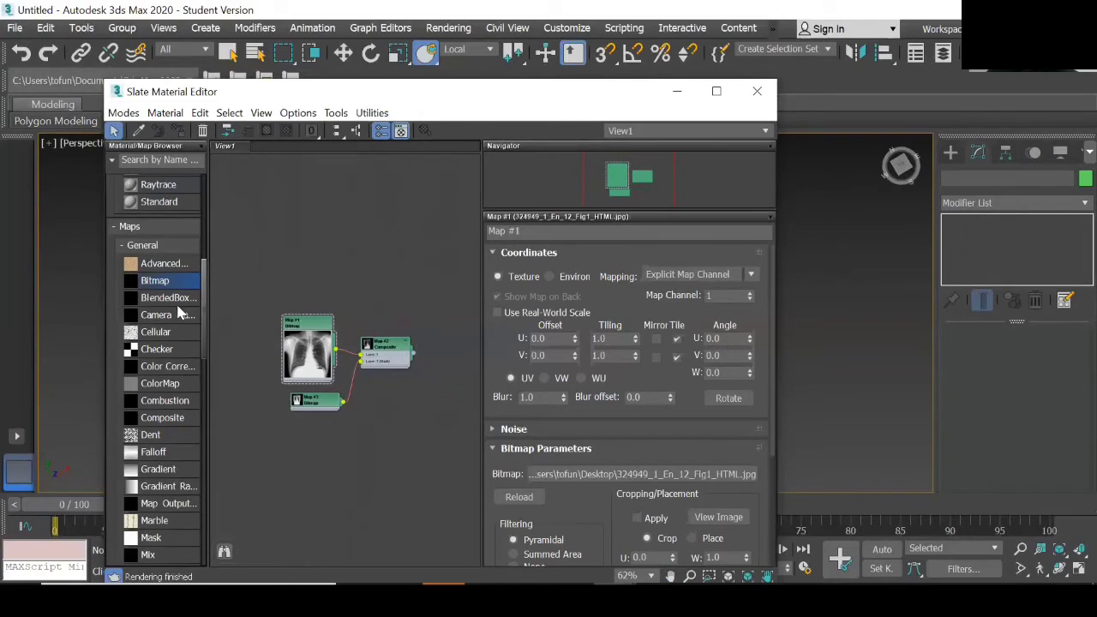
pyautogui.doubleClick(296, 402)
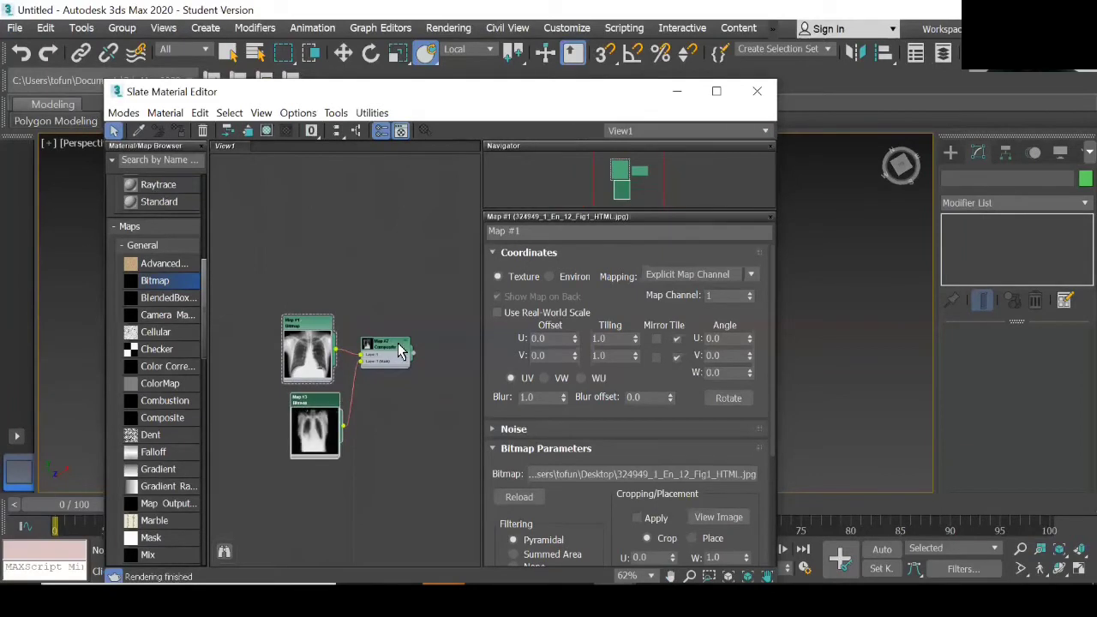
pyautogui.doubleClick(368, 347)
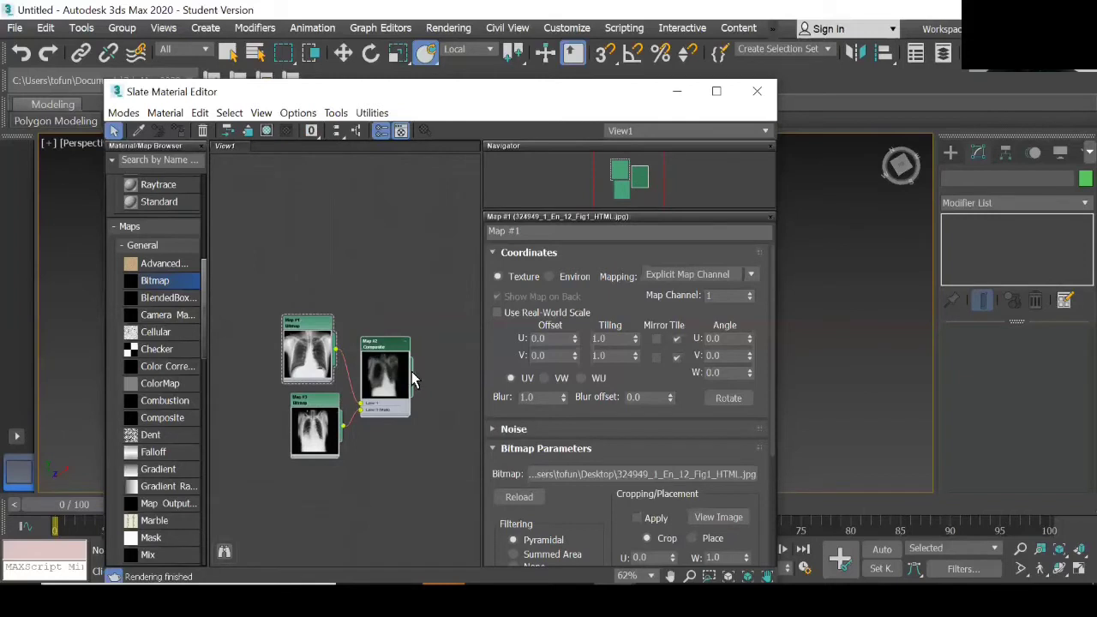
pyautogui.rightClick(423, 375)
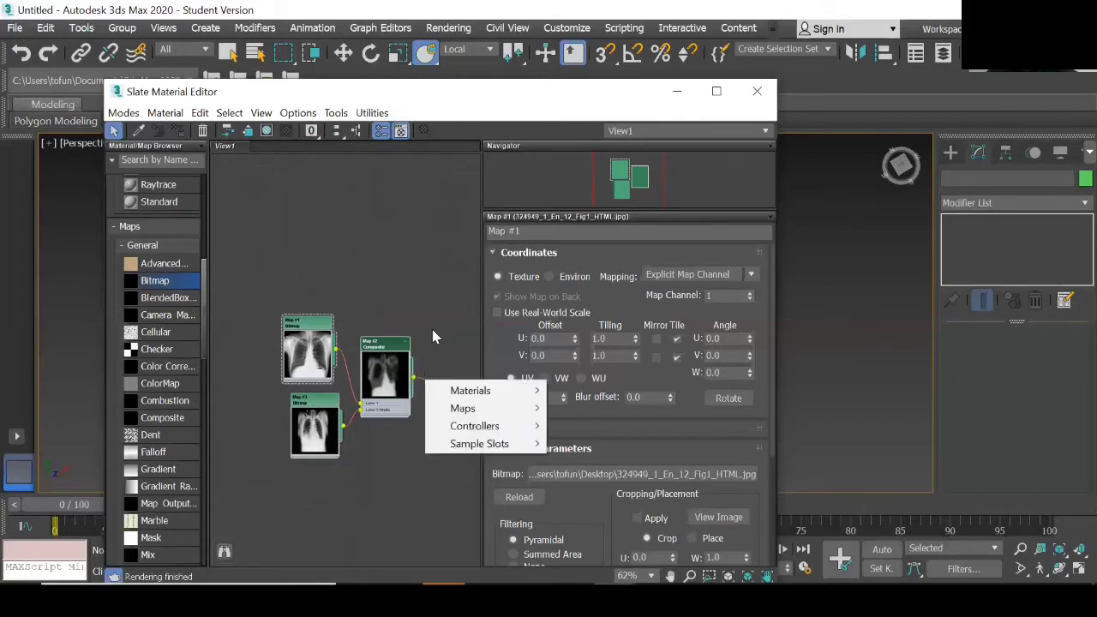
pyautogui.click(418, 308)
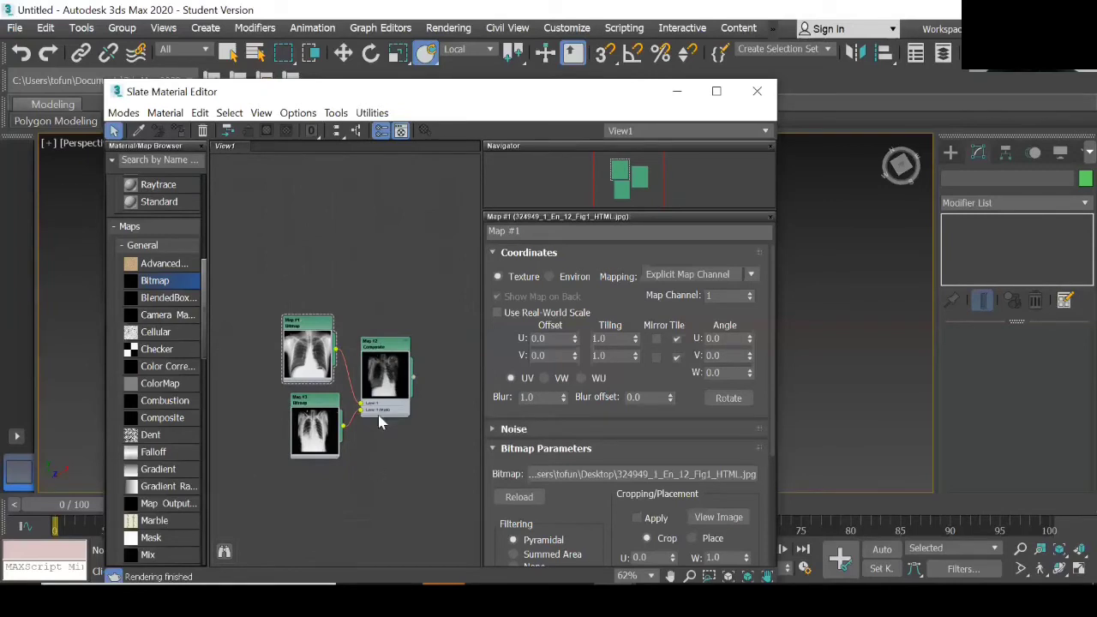
pyautogui.moveTo(379, 420); pyautogui.dragTo(388, 437)
pyautogui.scroll(5, 387, 438)
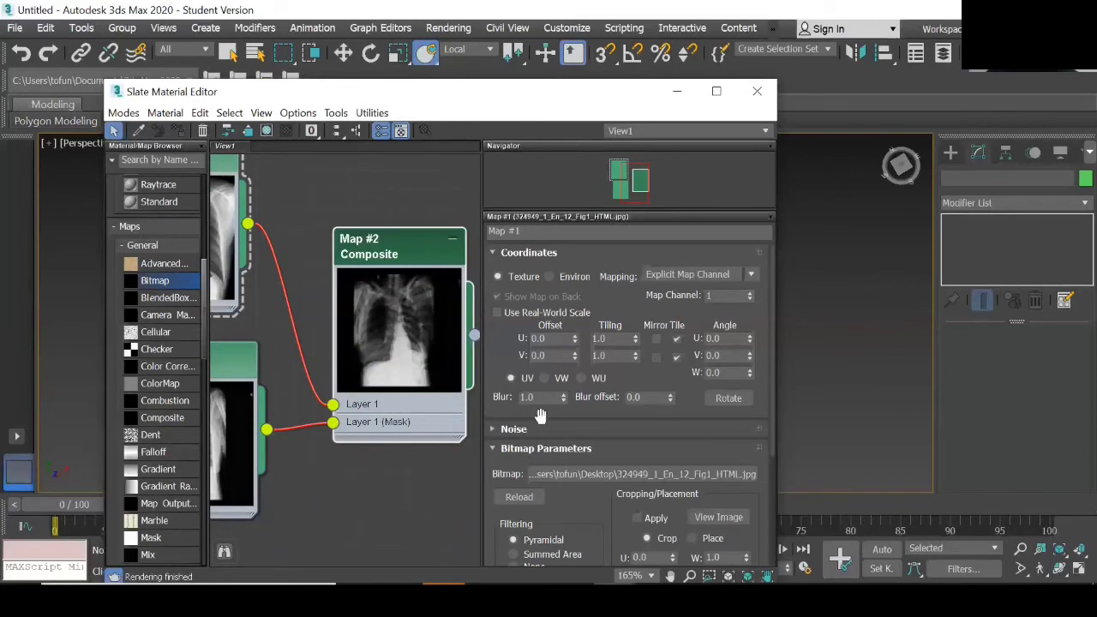
# Shrink the Composite node and delete the Map #3 link into Layer 1 (Mask)
pyautogui.scroll(-5, 540, 416)
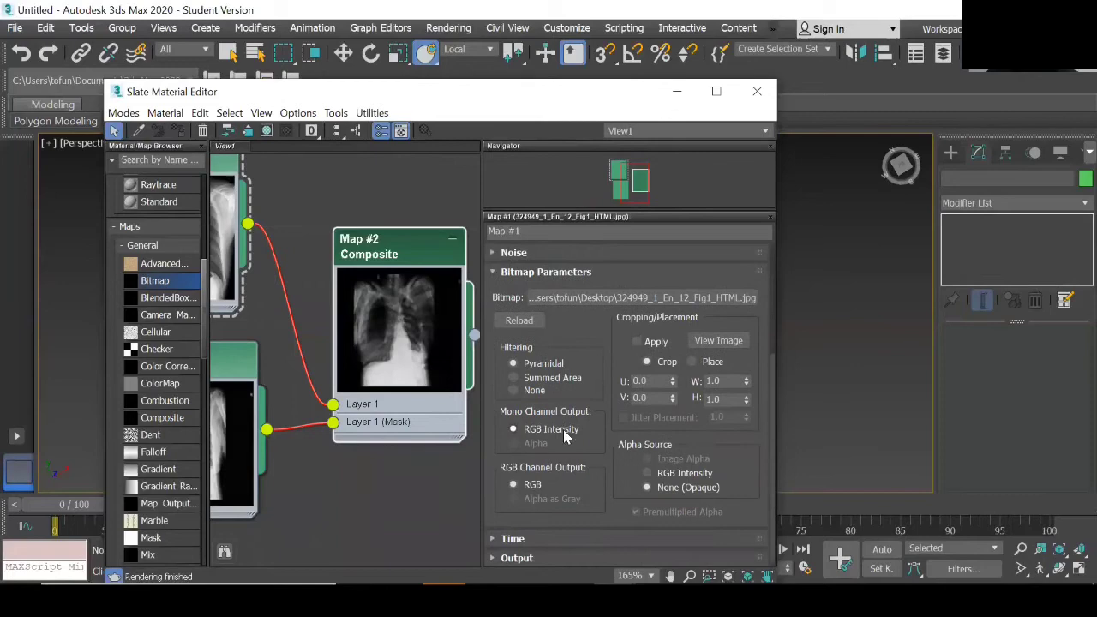
pyautogui.moveTo(463, 437)
pyautogui.mouseDown()
pyautogui.moveTo(463, 466)
pyautogui.moveTo(454, 450)
pyautogui.mouseUp()
pyautogui.scroll(3, 587, 464)
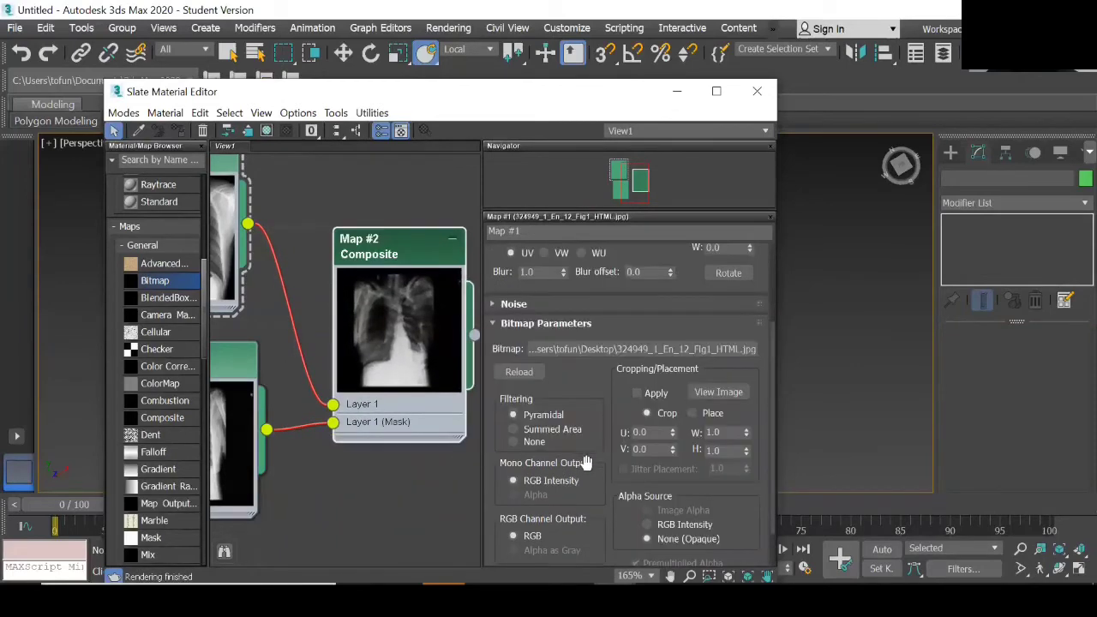
pyautogui.click(333, 431)
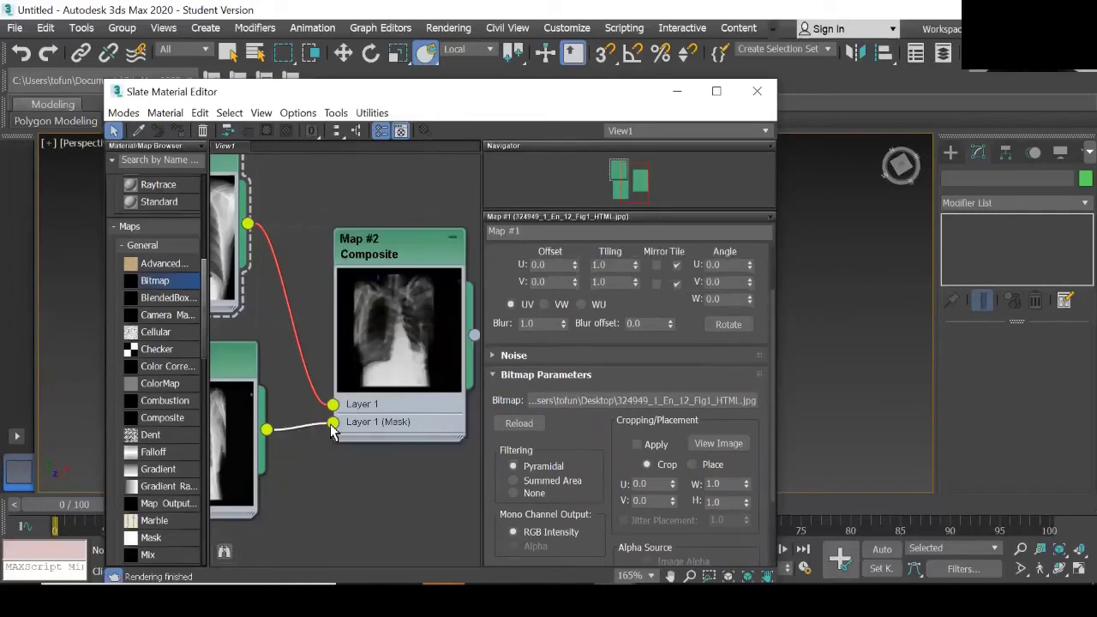
pyautogui.press('Delete')
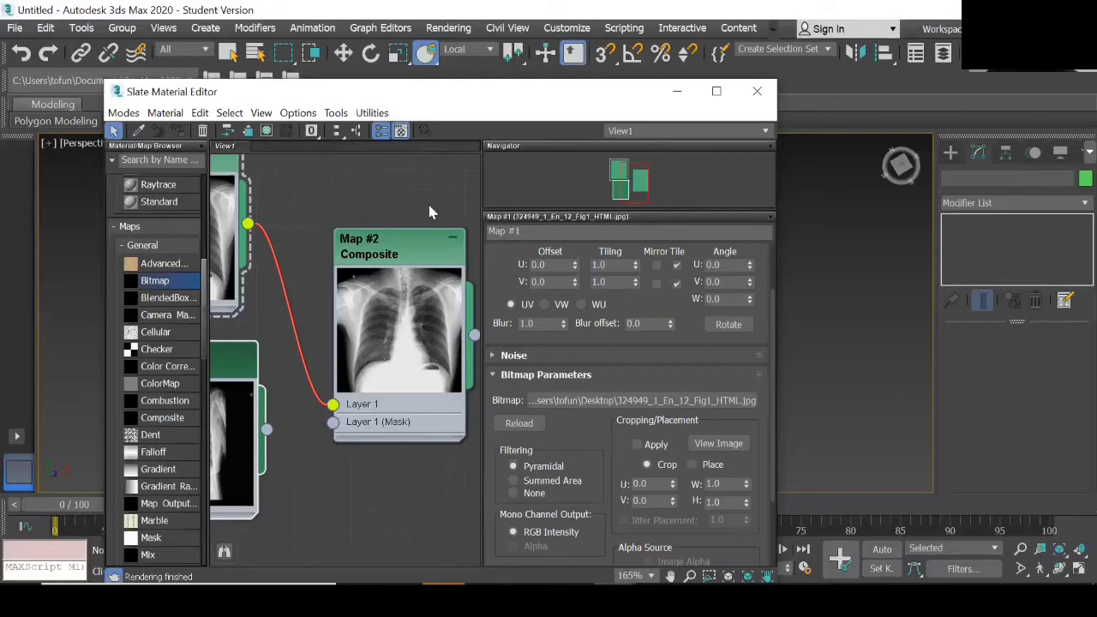
pyautogui.scroll(2, 407, 253)
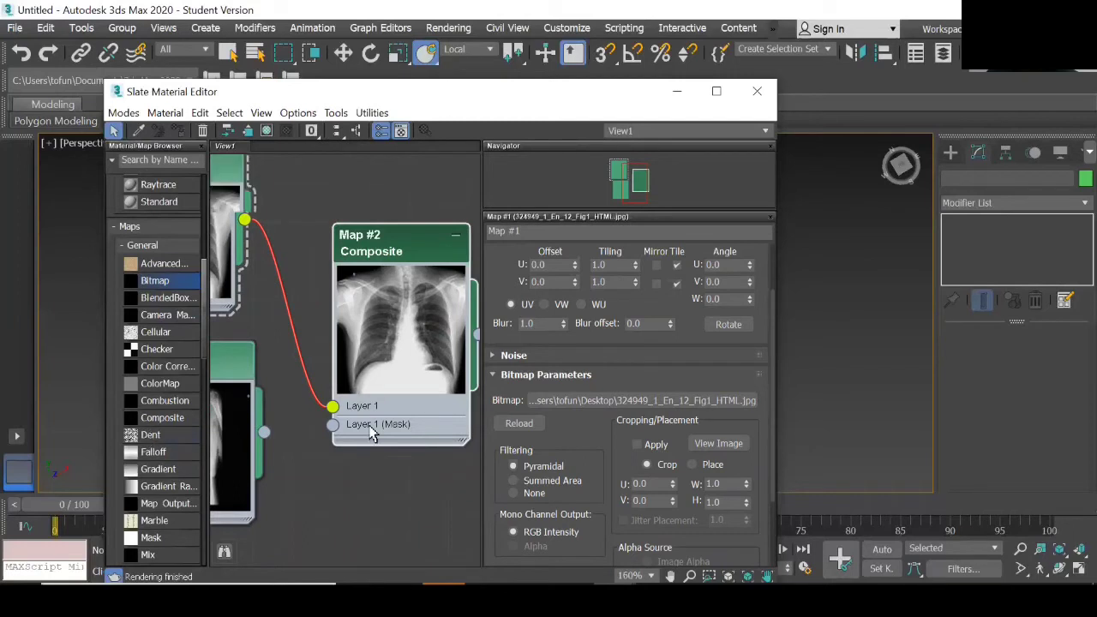
pyautogui.scroll(-3, 336, 447)
pyautogui.scroll(-1, 337, 447)
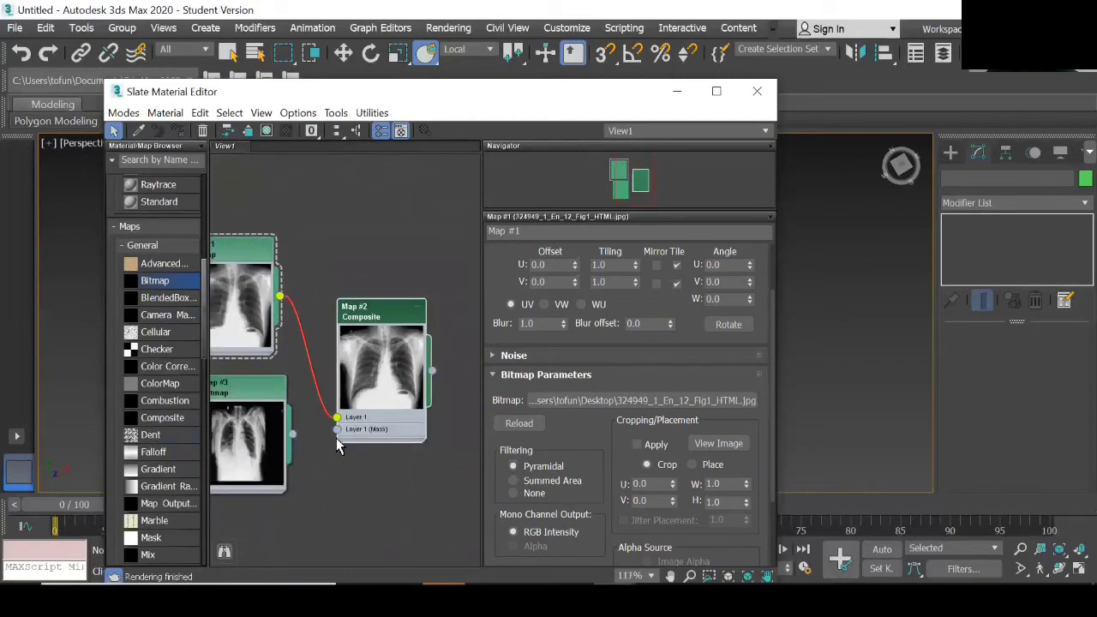
pyautogui.scroll(-2, 339, 444)
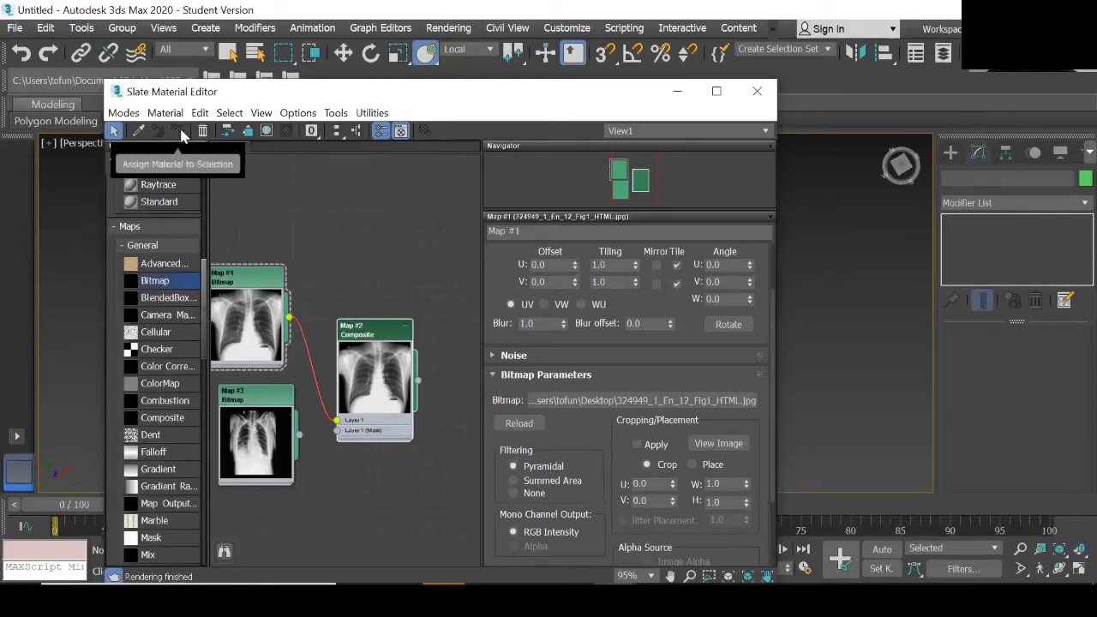
# Auto-arrange the Composite's child nodes and move Map #3 up above Map #1
pyautogui.rightClick(375, 429)
pyautogui.press('Escape')
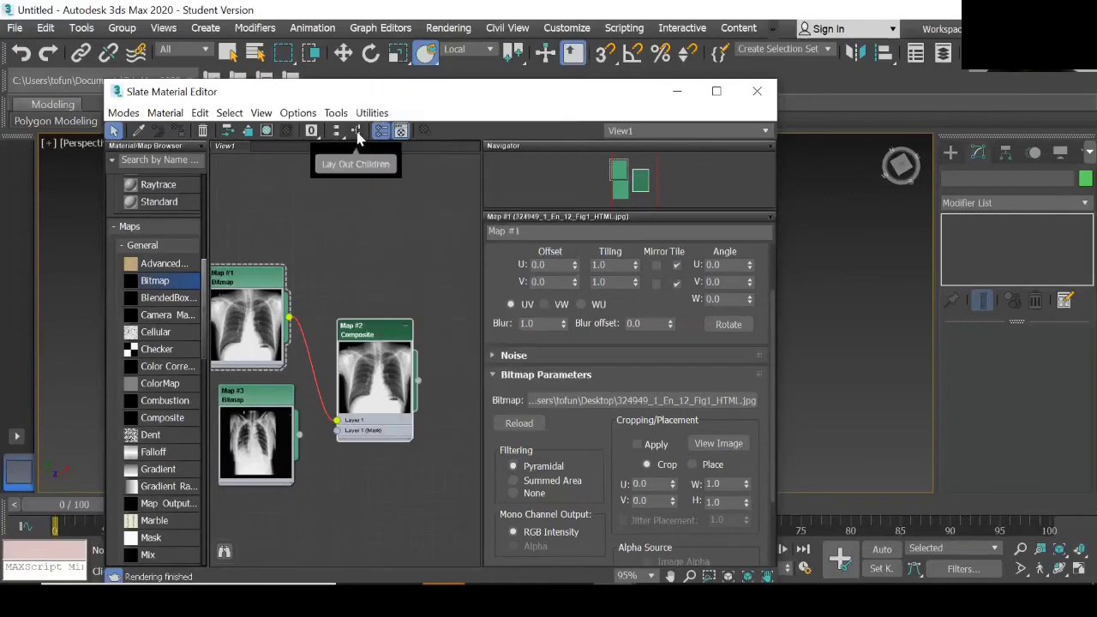
pyautogui.click(358, 131)
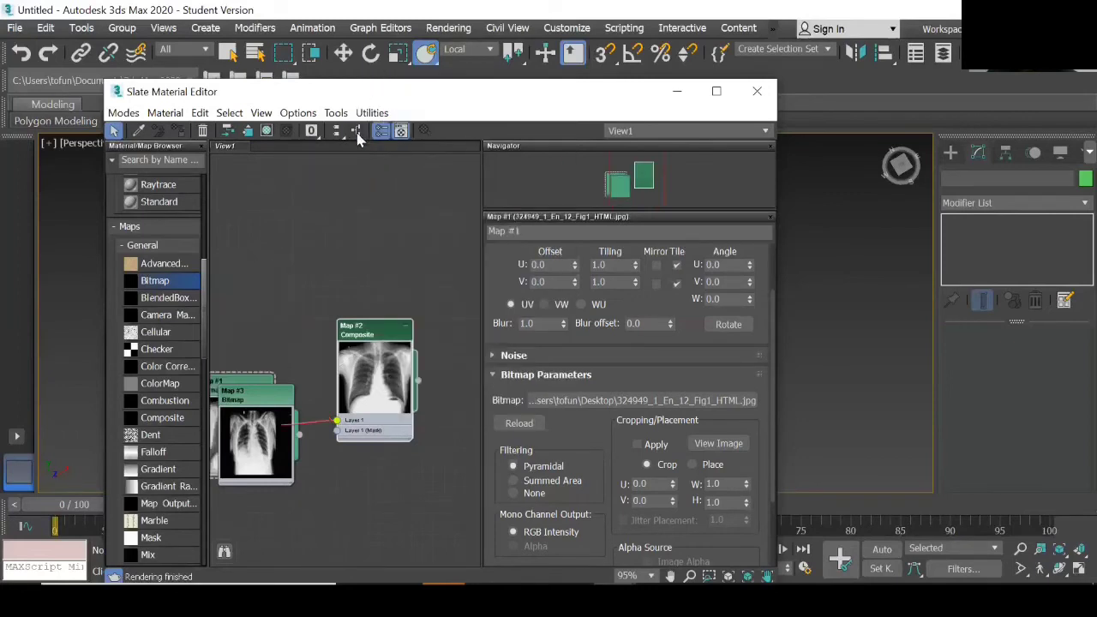
pyautogui.moveTo(269, 403); pyautogui.dragTo(253, 220)
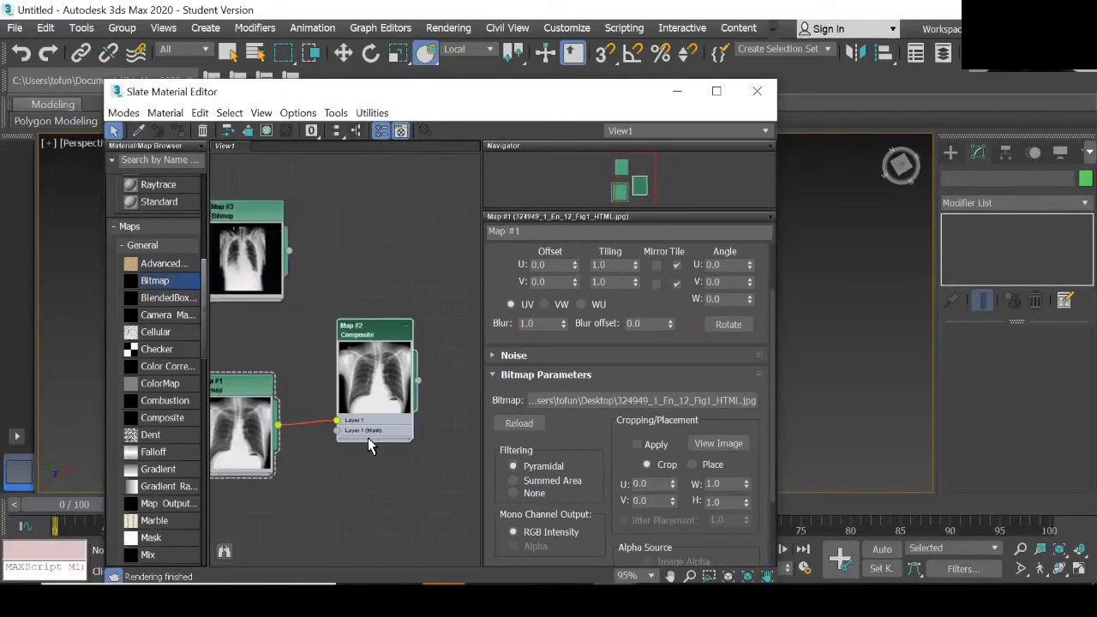
pyautogui.moveTo(369, 444); pyautogui.dragTo(381, 412)
# Plug a new Composite map into Layer 1 (Mask), then undo to remove it
pyautogui.moveTo(162, 417); pyautogui.dragTo(382, 351)
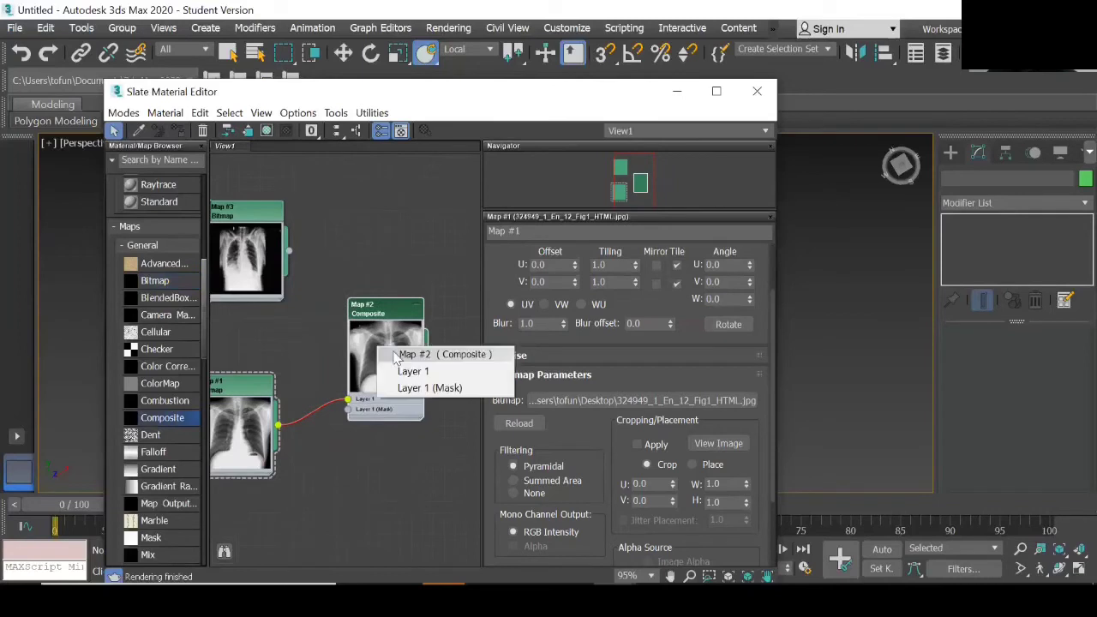
pyautogui.click(422, 387)
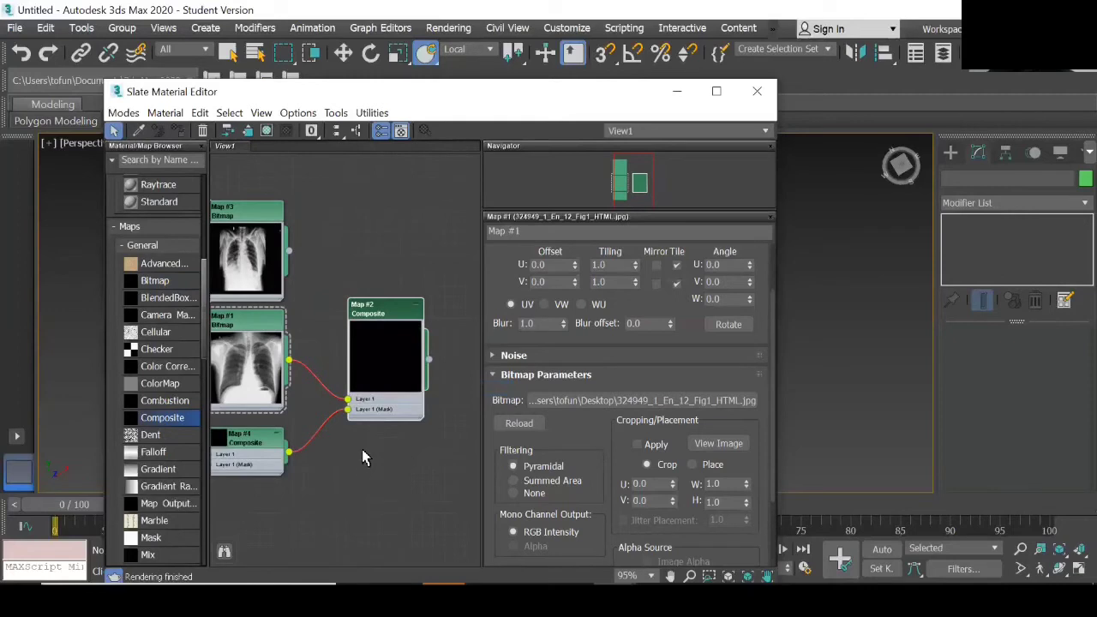
pyautogui.hotkey('ctrl', 'z')
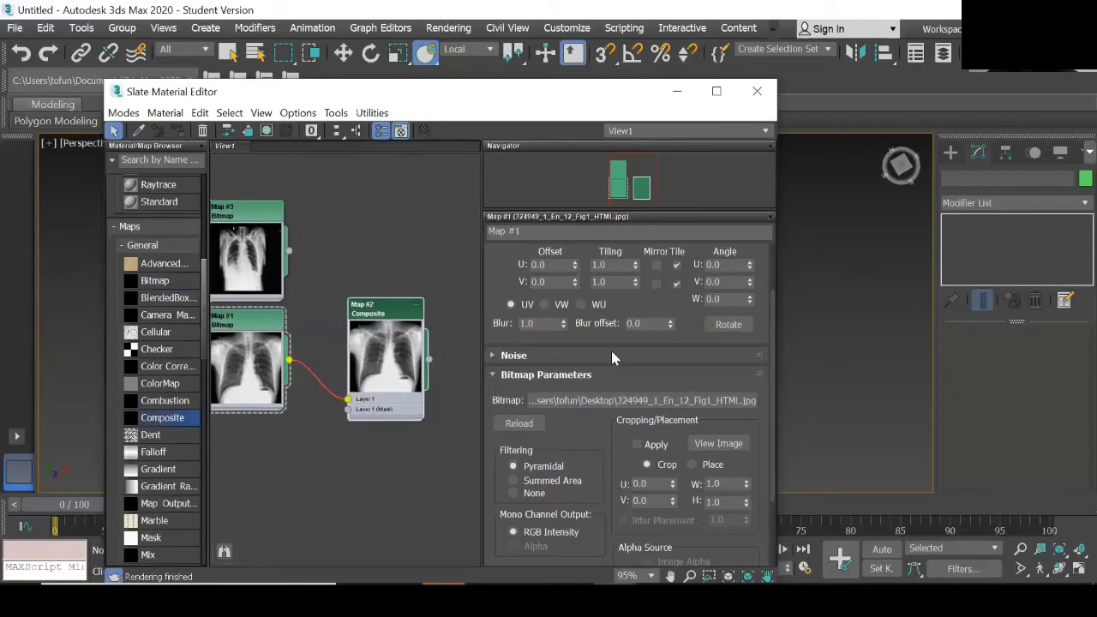
pyautogui.scroll(-2, 583, 347)
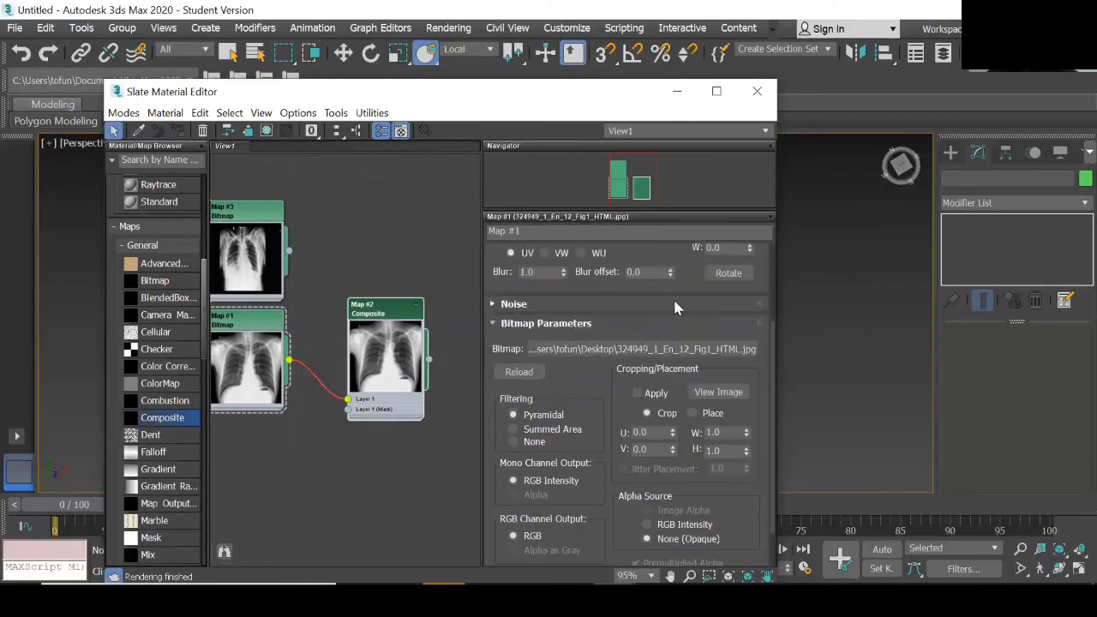
pyautogui.scroll(-1, 675, 307)
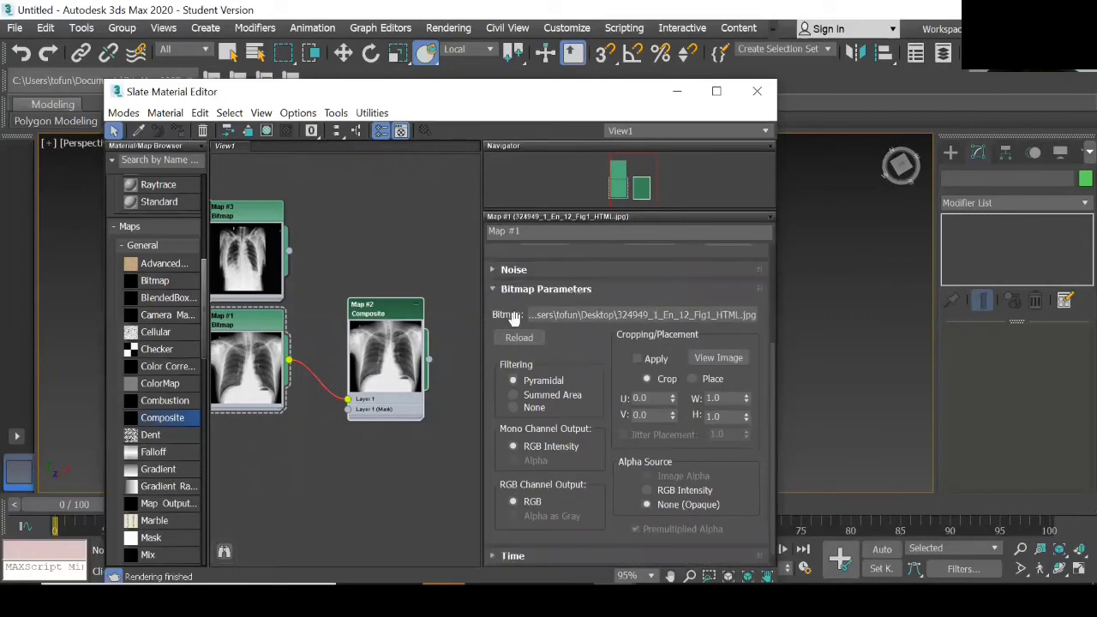
pyautogui.scroll(-1, 512, 317)
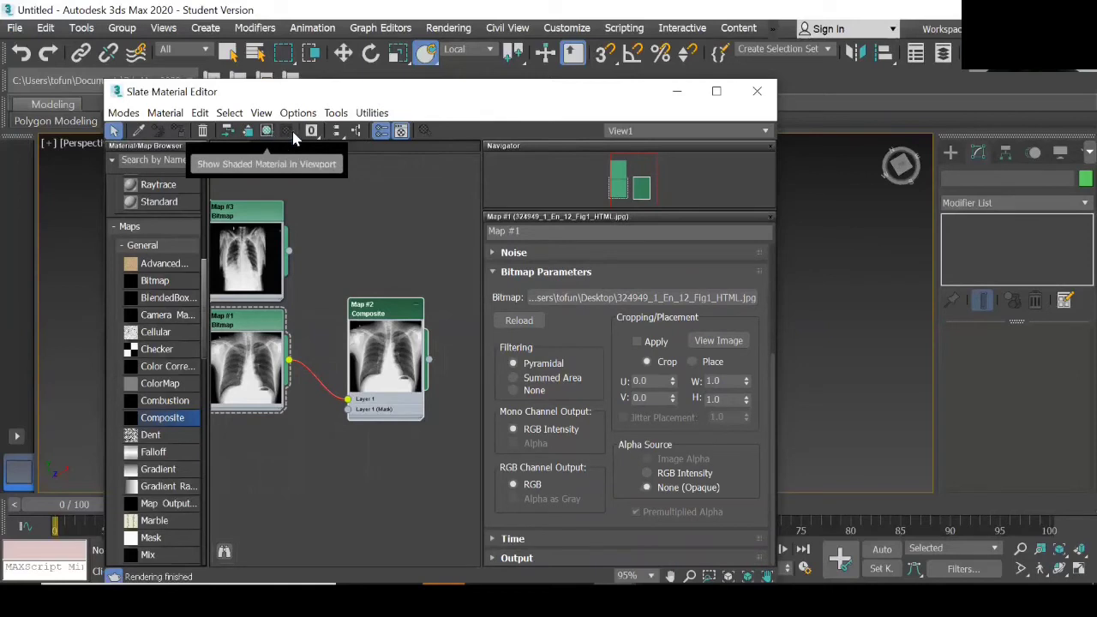
pyautogui.scroll(-5, 174, 390)
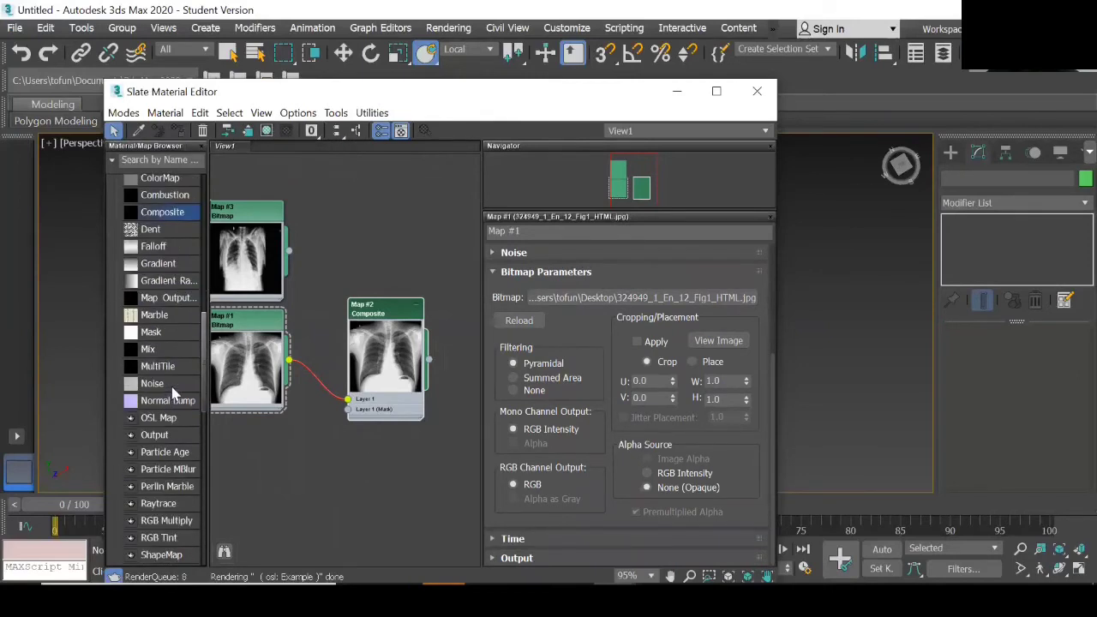
pyautogui.scroll(-10, 171, 391)
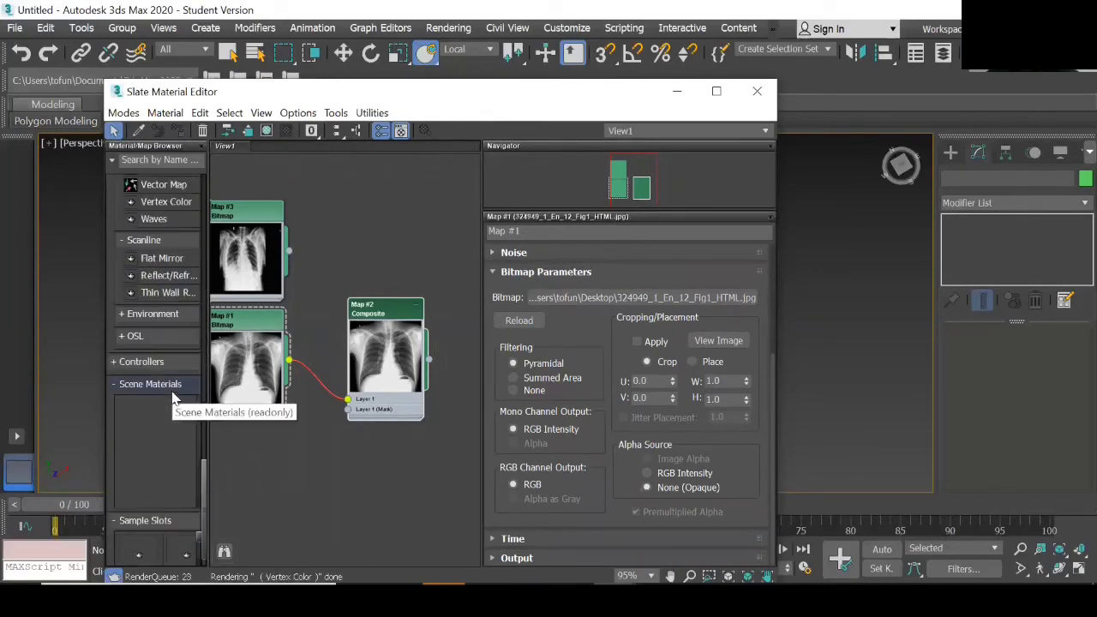
pyautogui.scroll(15, 179, 399)
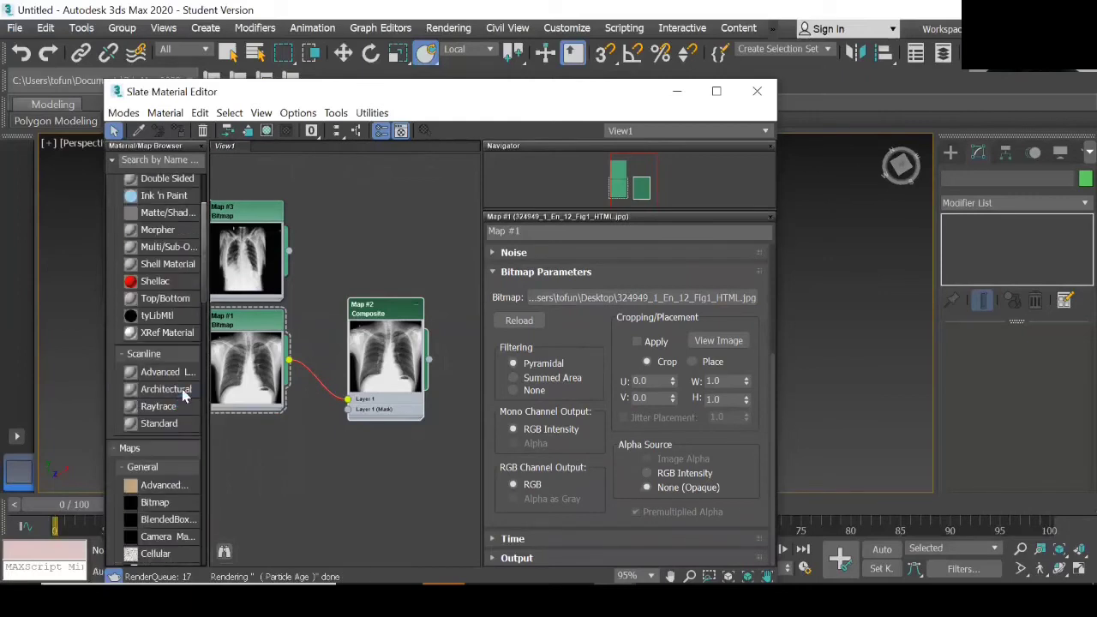
pyautogui.scroll(-3, 183, 396)
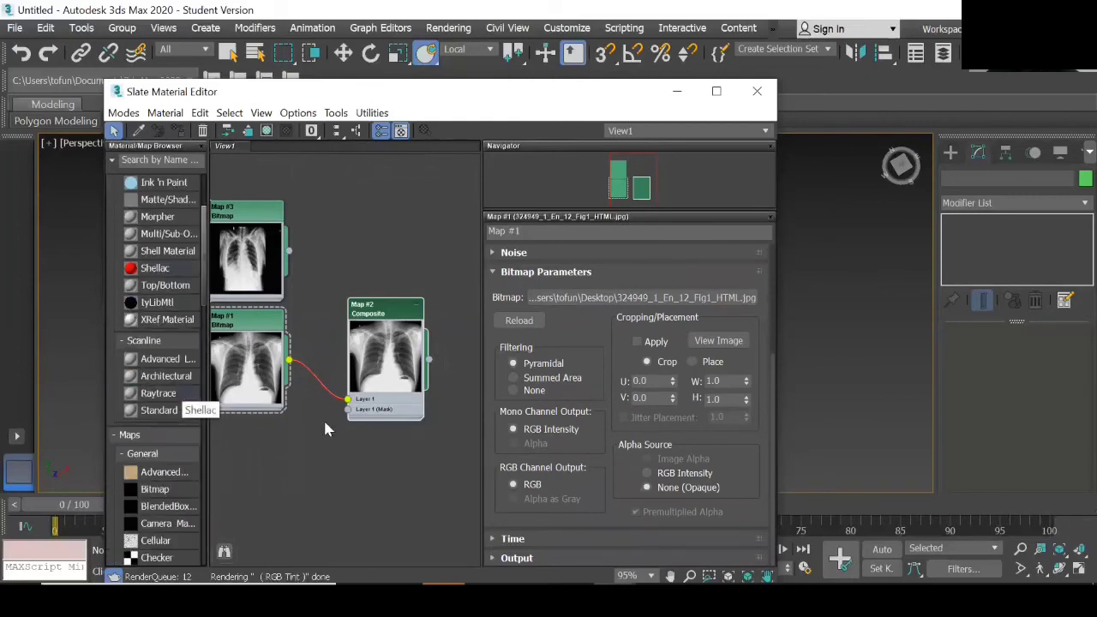
pyautogui.scroll(-1, 324, 428)
pyautogui.scroll(4, 334, 411)
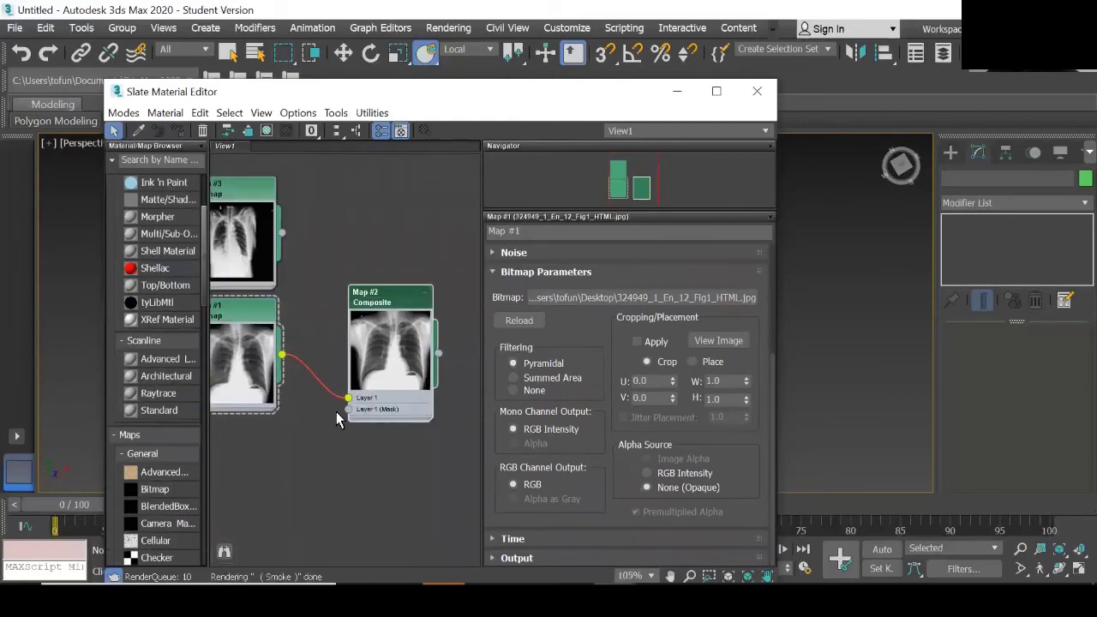
pyautogui.rightClick(411, 410)
# Duplicate Composite Map #2's layer to create Layer 2 at 100.0 opacity, Normal mode
pyautogui.doubleClick(410, 410)
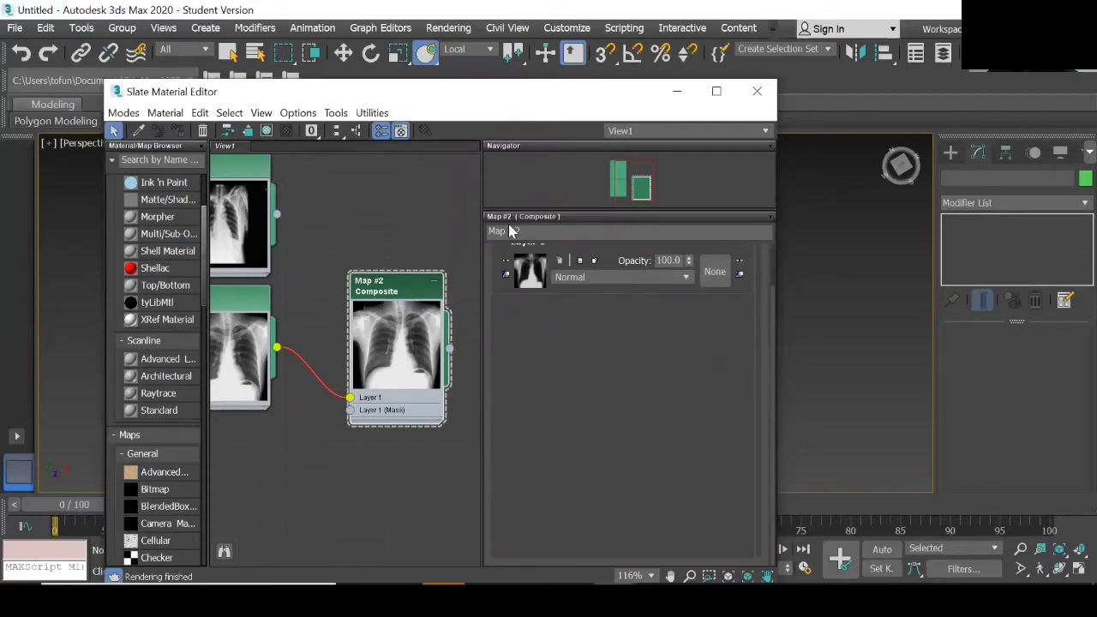
pyautogui.click(595, 261)
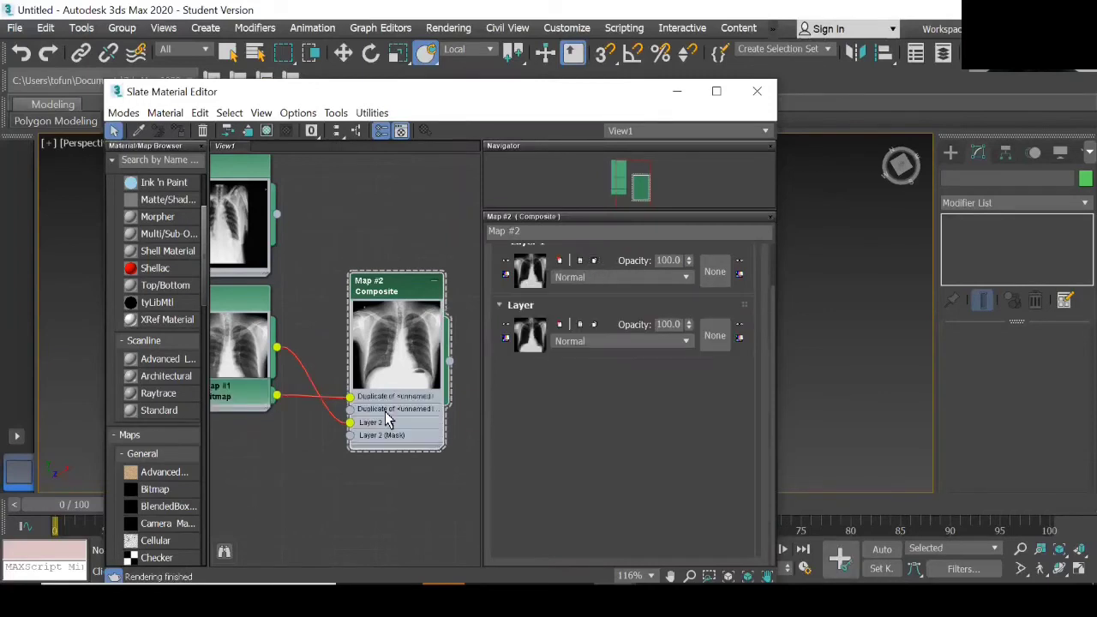
pyautogui.moveTo(351, 422)
pyautogui.mouseDown()
pyautogui.moveTo(279, 214)
pyautogui.moveTo(350, 392)
pyautogui.moveTo(350, 424)
pyautogui.mouseUp()
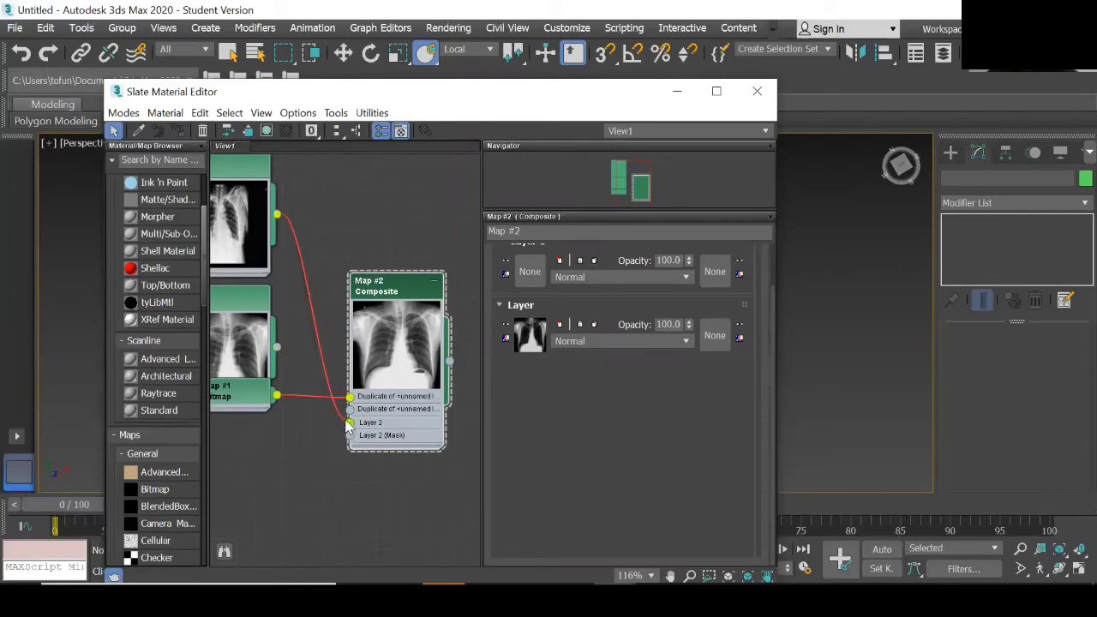